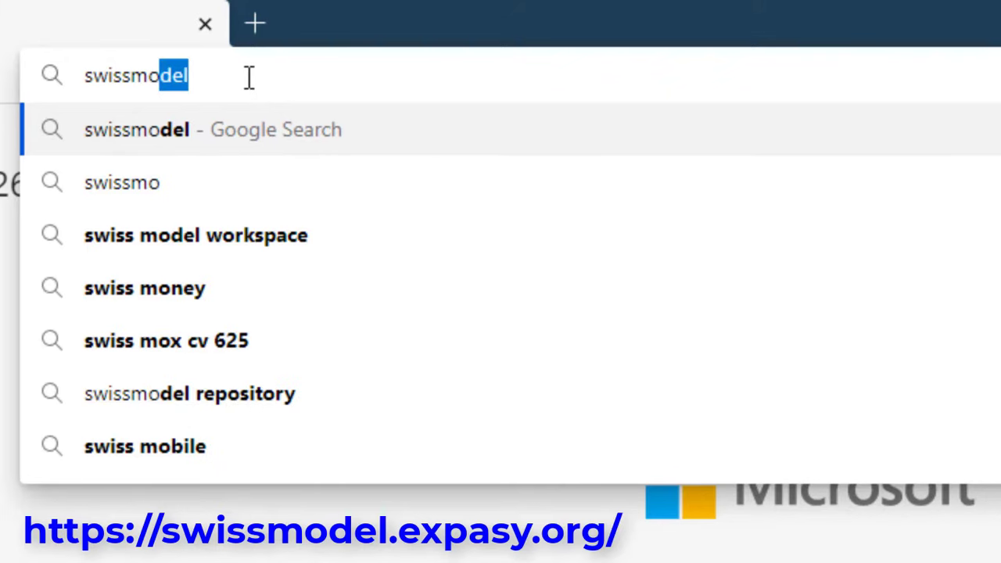
Open the SWISS-MODEL website at swissmodel.expasy.org
{"action": "type", "text": "del"}
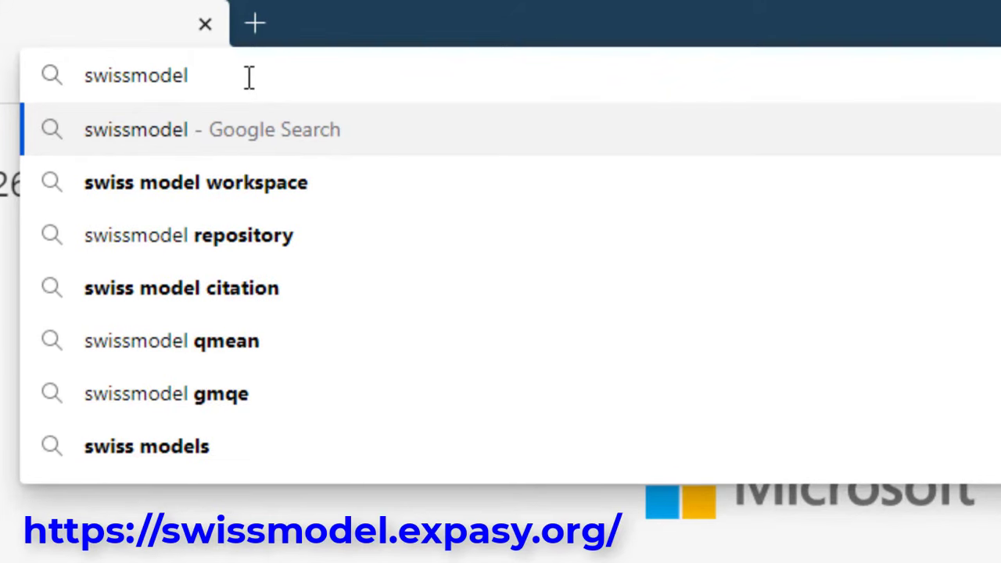
{"action": "type", "text": ".e"}
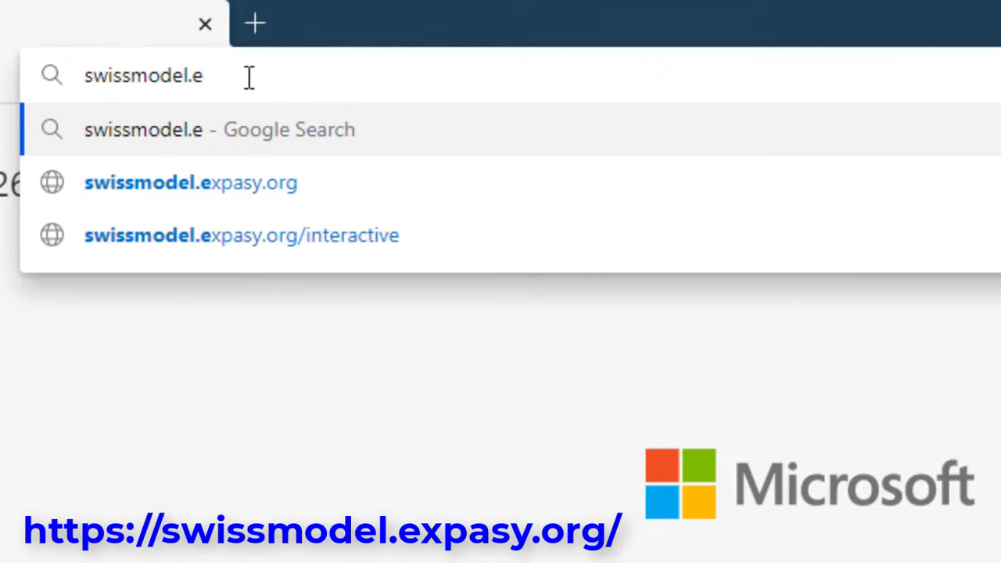
{"action": "key", "text": "Down"}
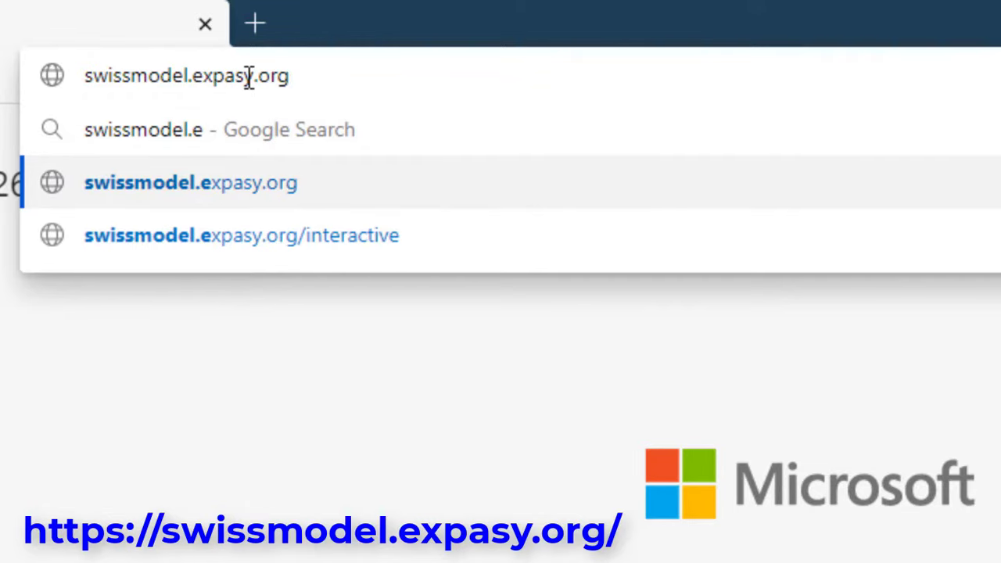
{"action": "key", "text": "Return"}
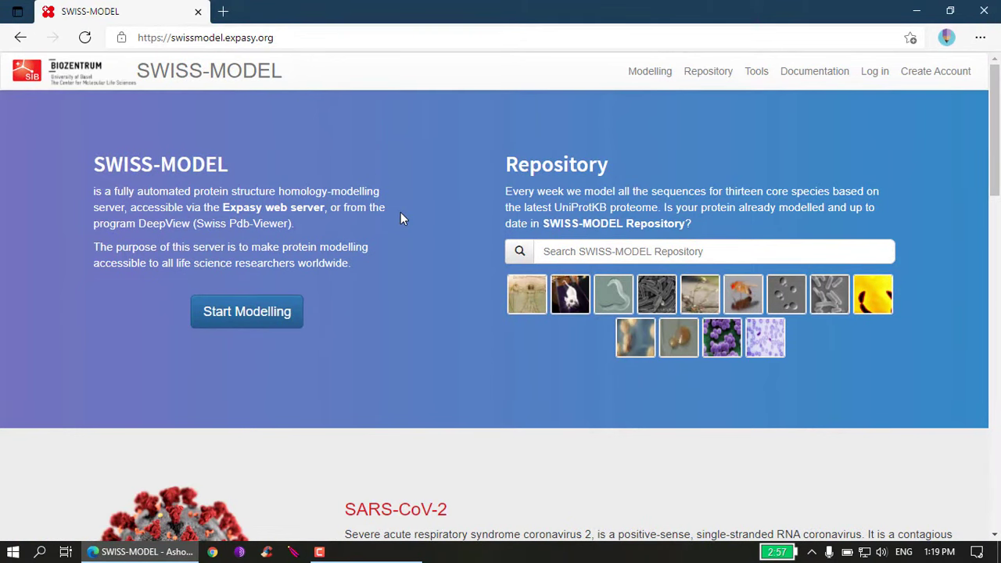
Look through the SWISS-MODEL home page down to its footer and return to its beginning
{"action": "scroll", "coordinate": [414, 272], "scroll_direction": "down", "scroll_amount": 4}
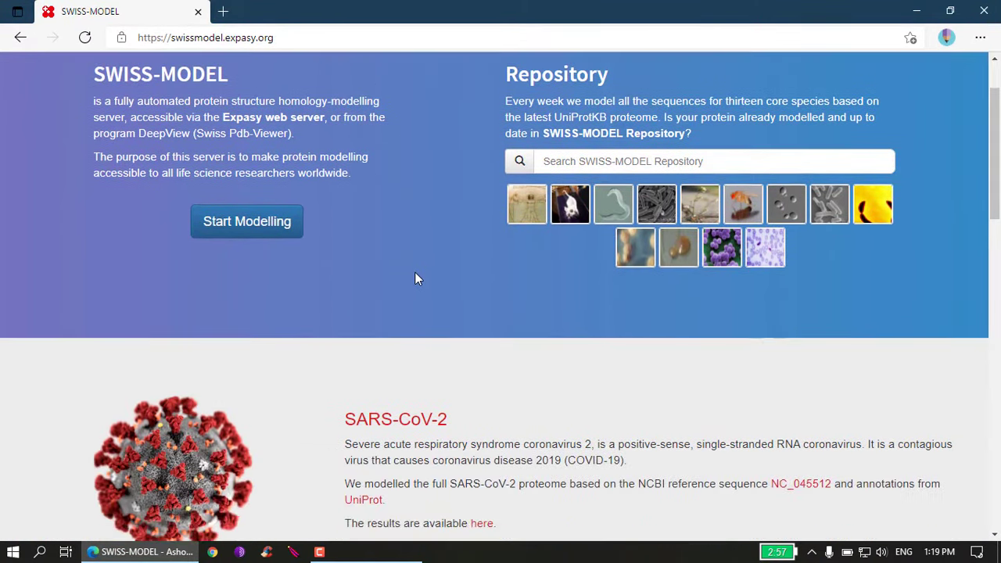
{"action": "scroll", "coordinate": [447, 309], "scroll_direction": "down", "scroll_amount": 4}
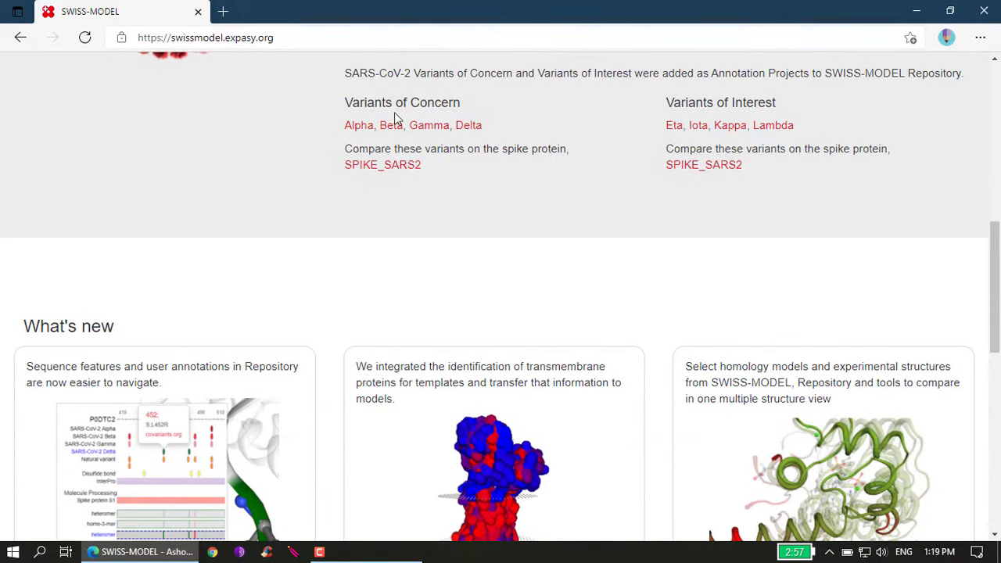
{"action": "scroll", "coordinate": [477, 366], "scroll_direction": "down", "scroll_amount": 3}
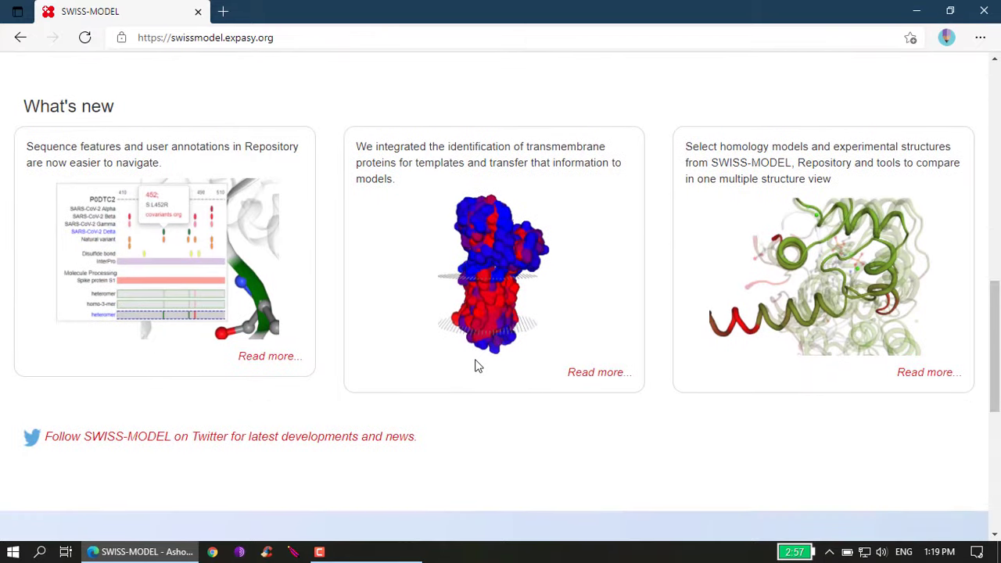
{"action": "scroll", "coordinate": [476, 366], "scroll_direction": "down", "scroll_amount": 2}
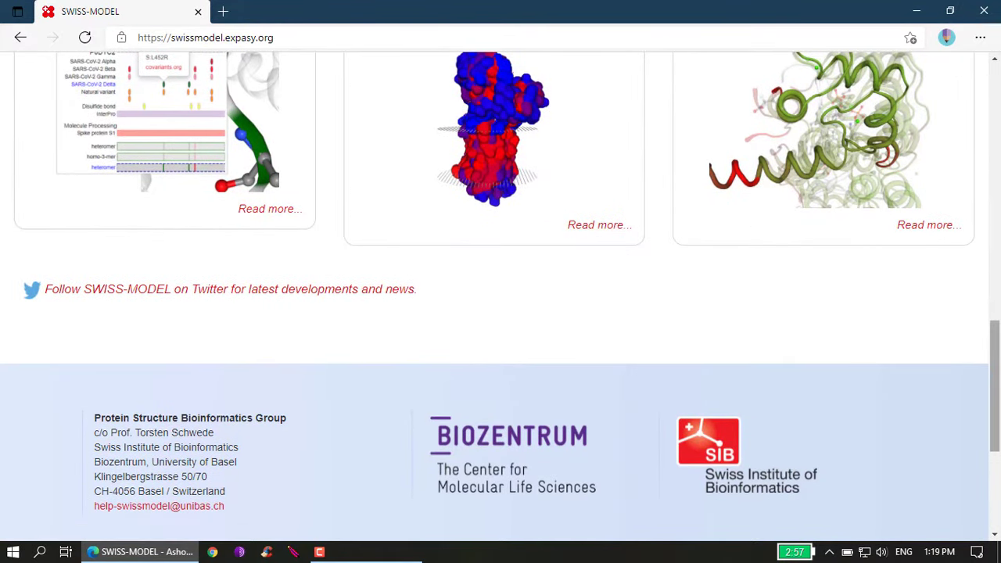
{"action": "left_click", "coordinate": [994, 463]}
{"action": "left_click_drag", "start_coordinate": [995, 482], "coordinate": [994, 140]}
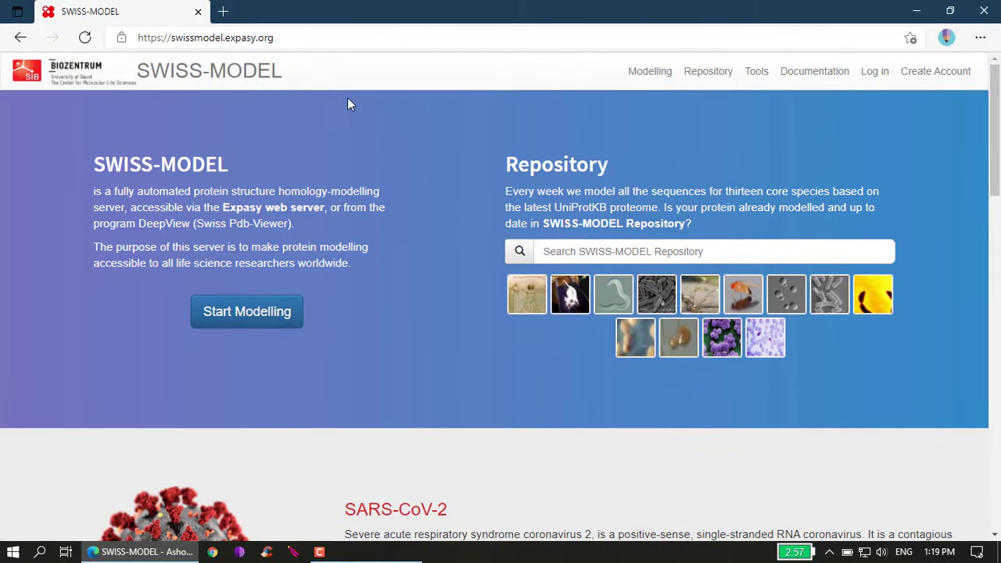
Start a new modelling project and upload sequence.fasta from the Desktop folder as the target sequence
{"action": "left_click", "coordinate": [245, 319]}
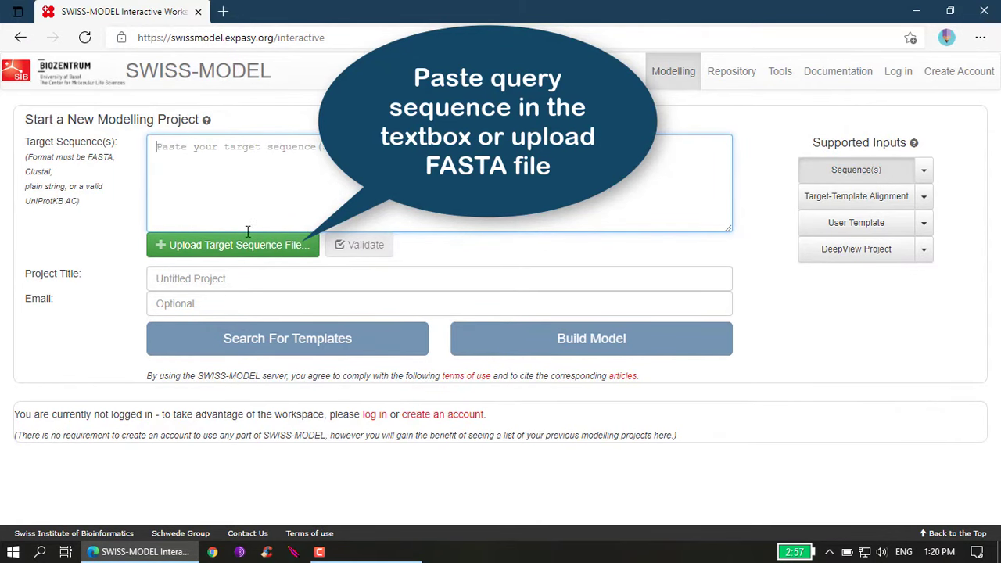
{"action": "left_click", "coordinate": [246, 255]}
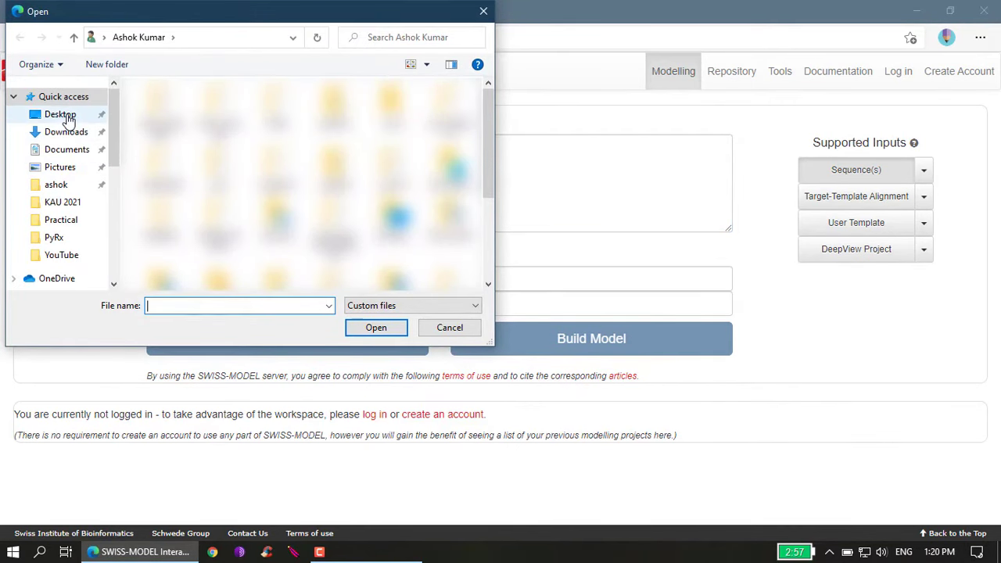
{"action": "left_click", "coordinate": [69, 118]}
{"action": "left_click", "coordinate": [201, 100]}
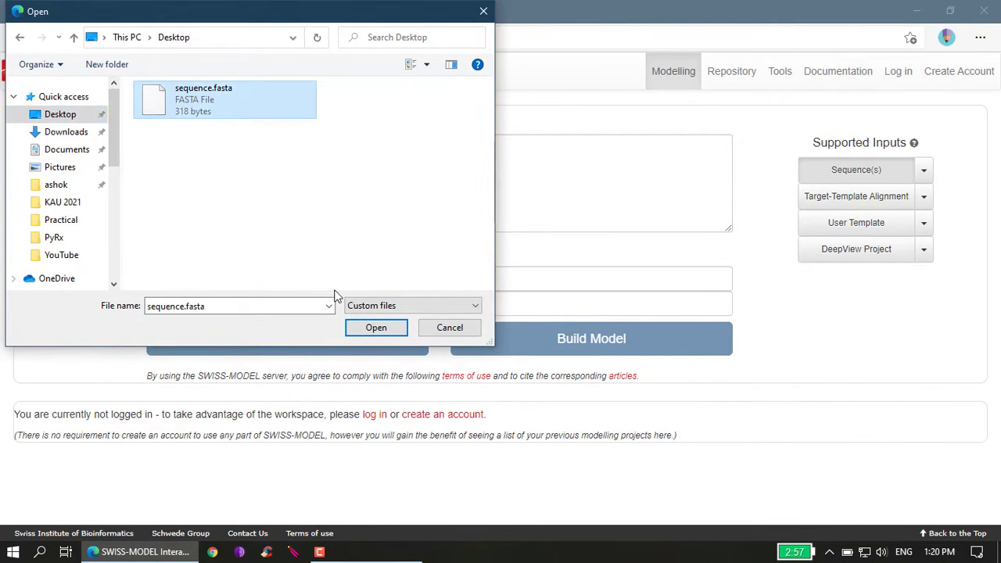
{"action": "left_click", "coordinate": [387, 329]}
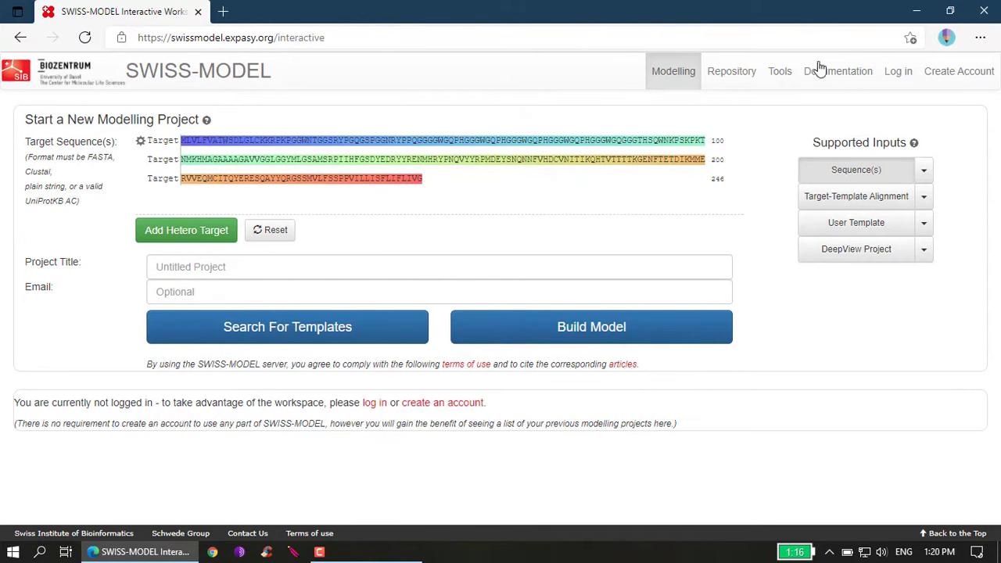
View the desktop file sequence.fasta in Notepad without making Notepad the default for .fasta files, and return to the browser
{"action": "left_click", "coordinate": [916, 11]}
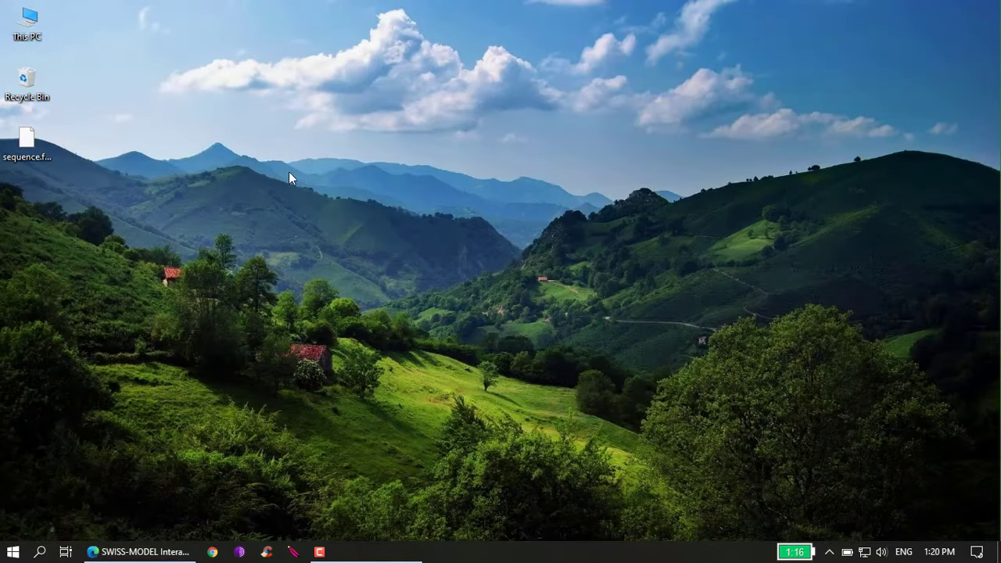
{"action": "right_click", "coordinate": [26, 147]}
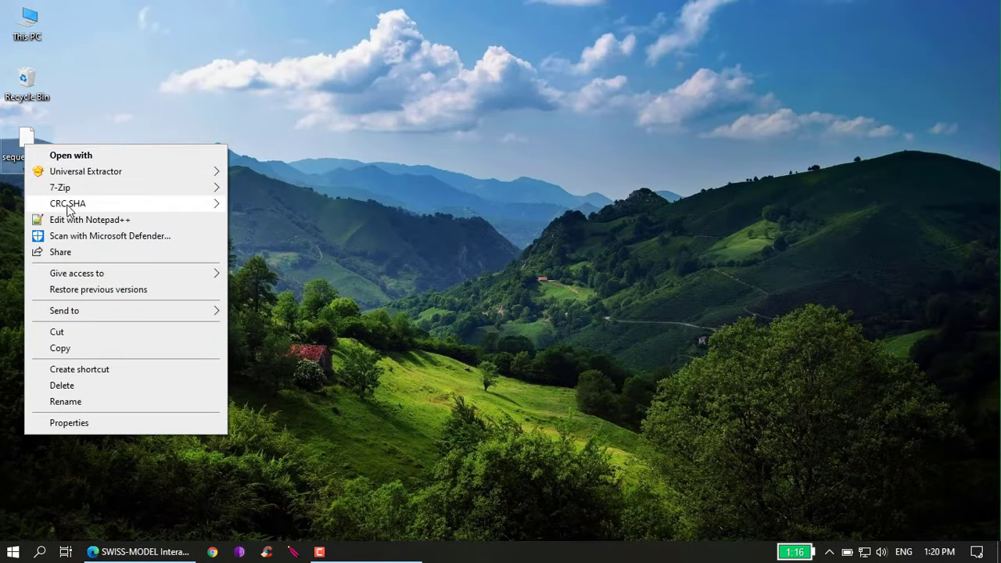
{"action": "left_click", "coordinate": [96, 158]}
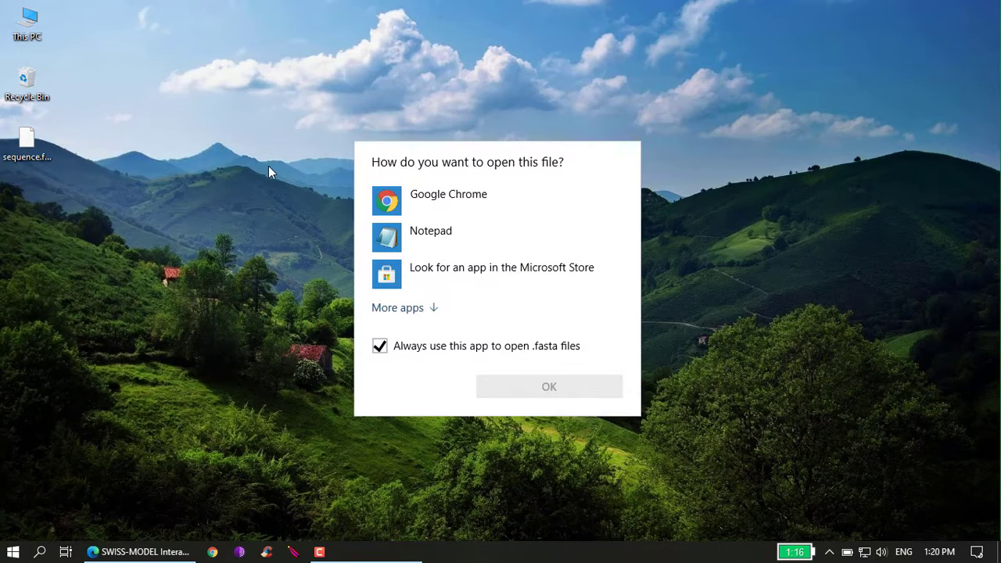
{"action": "left_click", "coordinate": [379, 346]}
{"action": "left_click", "coordinate": [424, 235]}
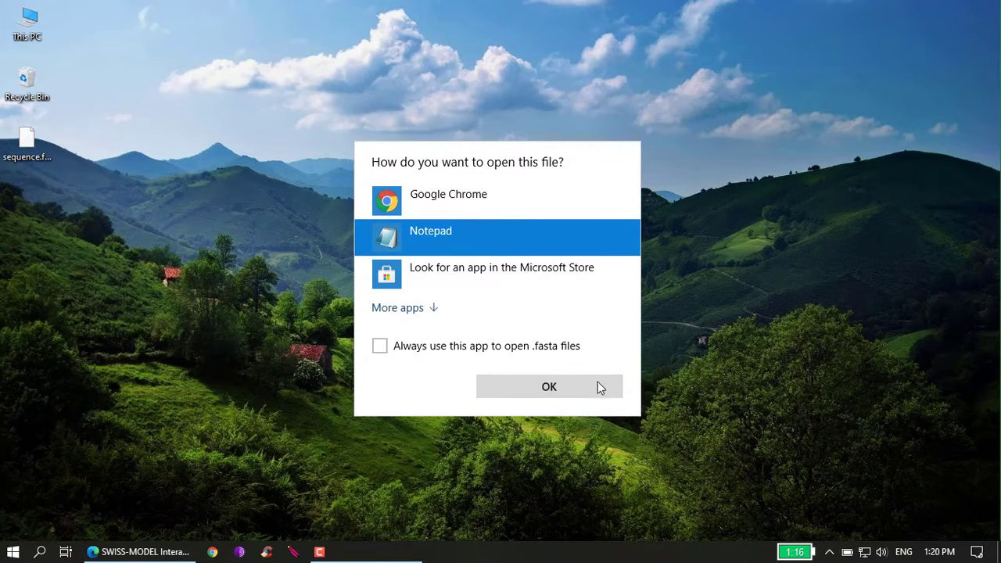
{"action": "left_click", "coordinate": [559, 385]}
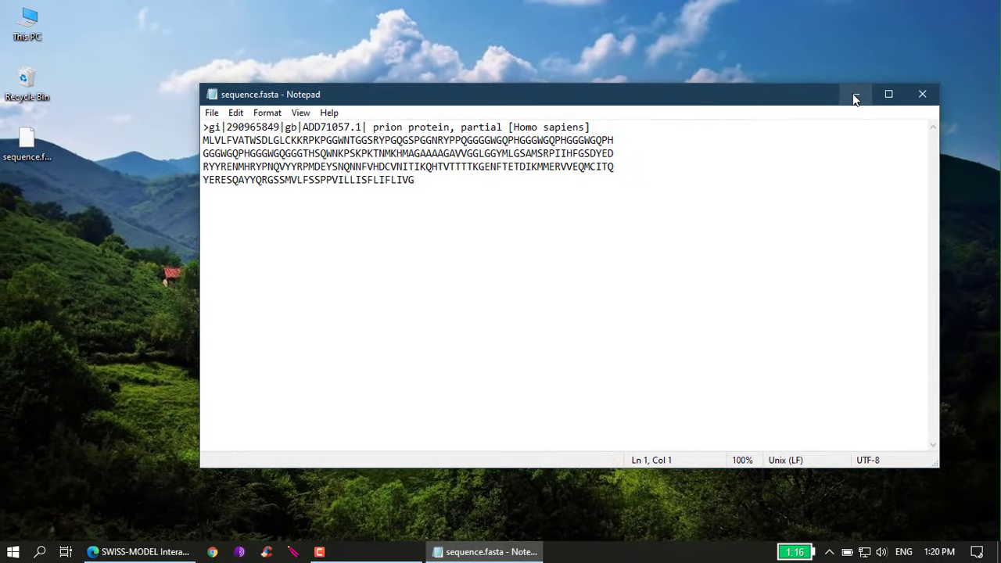
{"action": "left_click", "coordinate": [849, 91]}
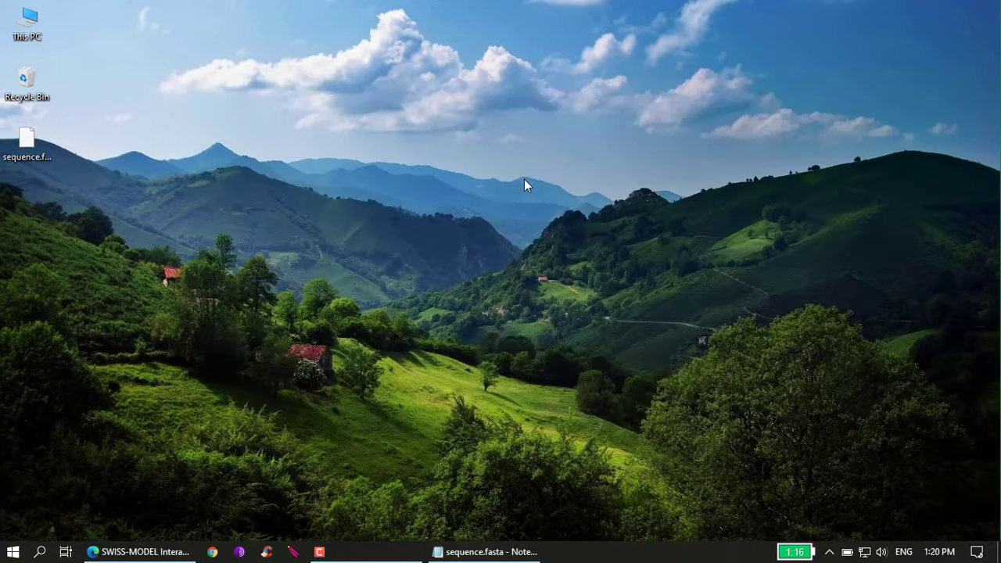
{"action": "left_click", "coordinate": [138, 551]}
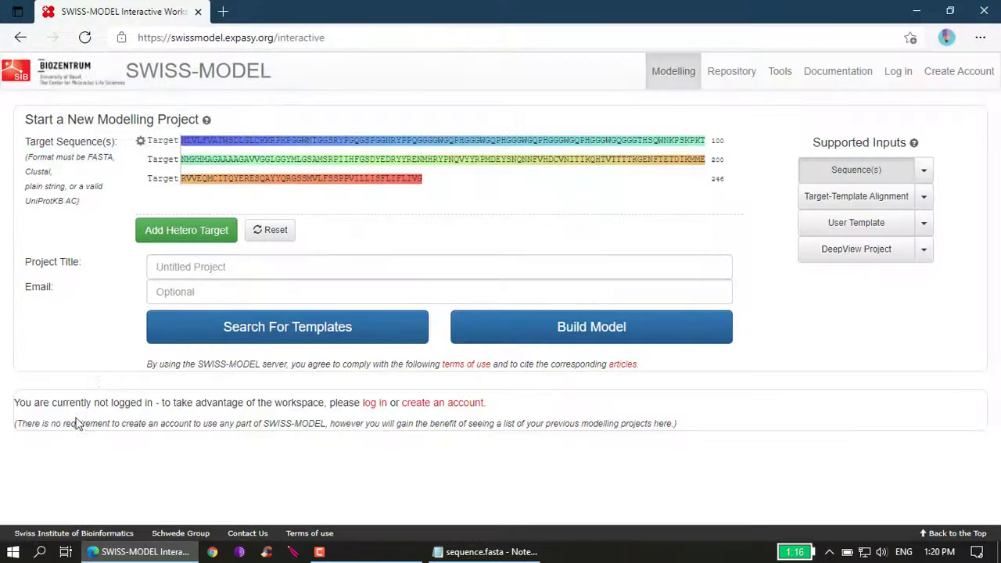
Title the project "Prion Protein" and build the model with automated modelling
{"action": "left_click", "coordinate": [273, 268]}
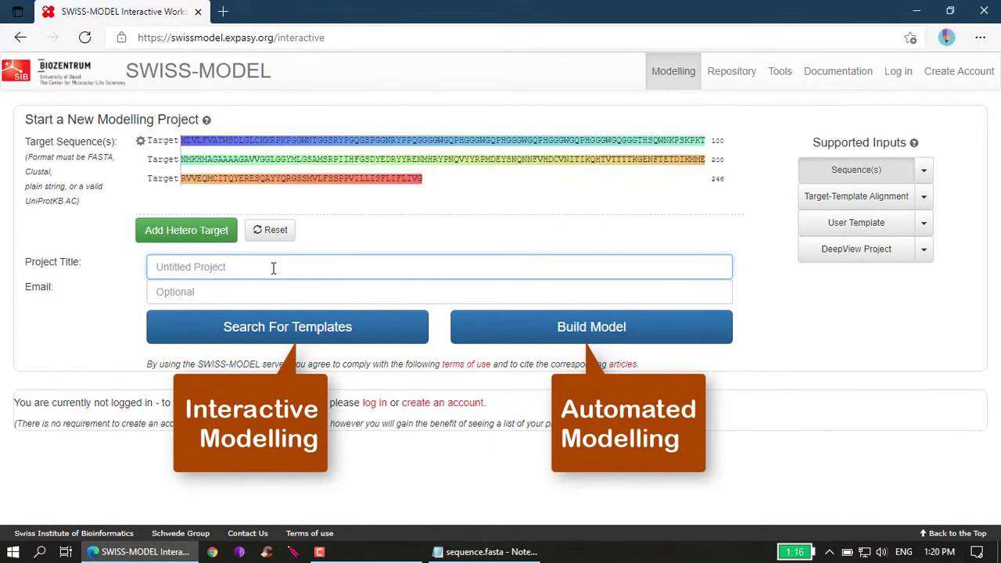
{"action": "type", "text": "Prion "}
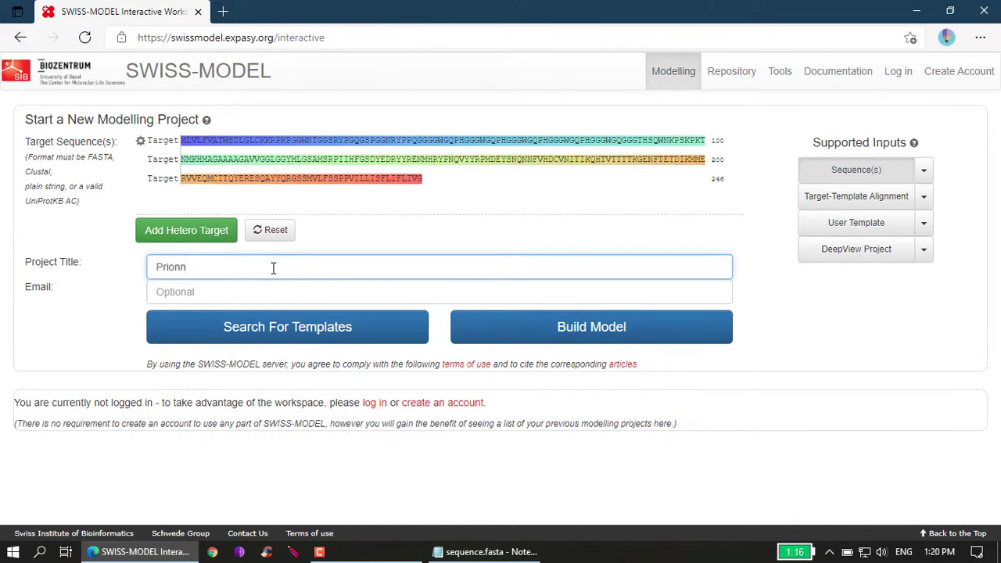
{"action": "key", "text": "BackSpace"}
{"action": "key", "text": "BackSpace"}
{"action": "type", "text": " Protein"}
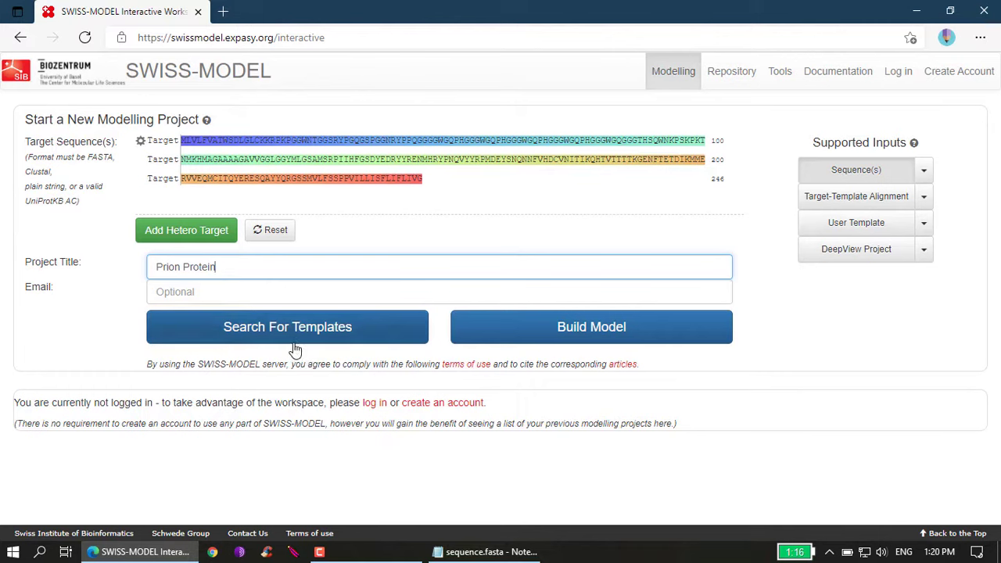
{"action": "left_click", "coordinate": [594, 328]}
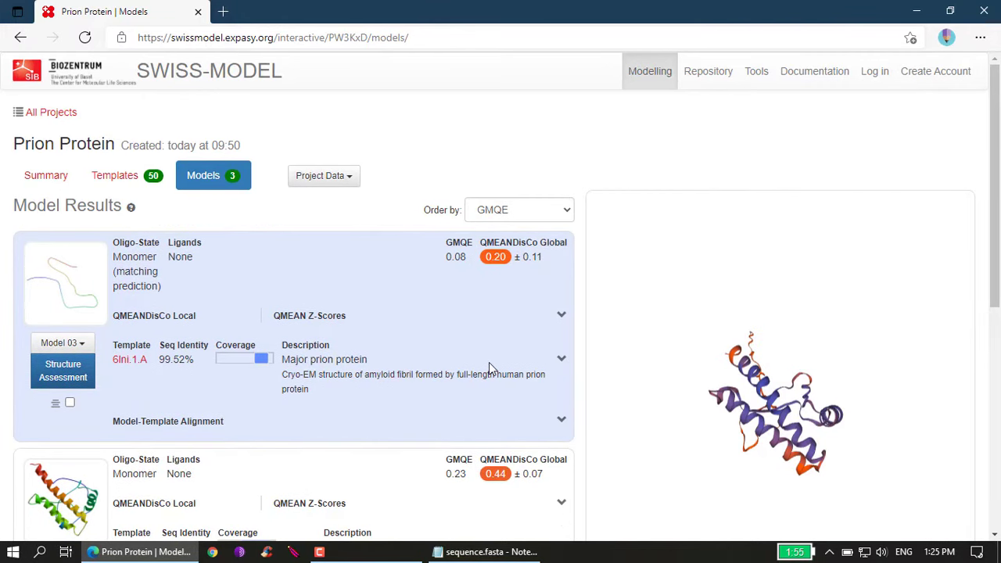
Compare the prion protein models in the results by GMQE, QMEANDisCo score, template, sequence identity and coverage range
{"action": "scroll", "coordinate": [478, 367], "scroll_direction": "down", "scroll_amount": 2}
{"action": "scroll", "coordinate": [471, 374], "scroll_direction": "down", "scroll_amount": 3}
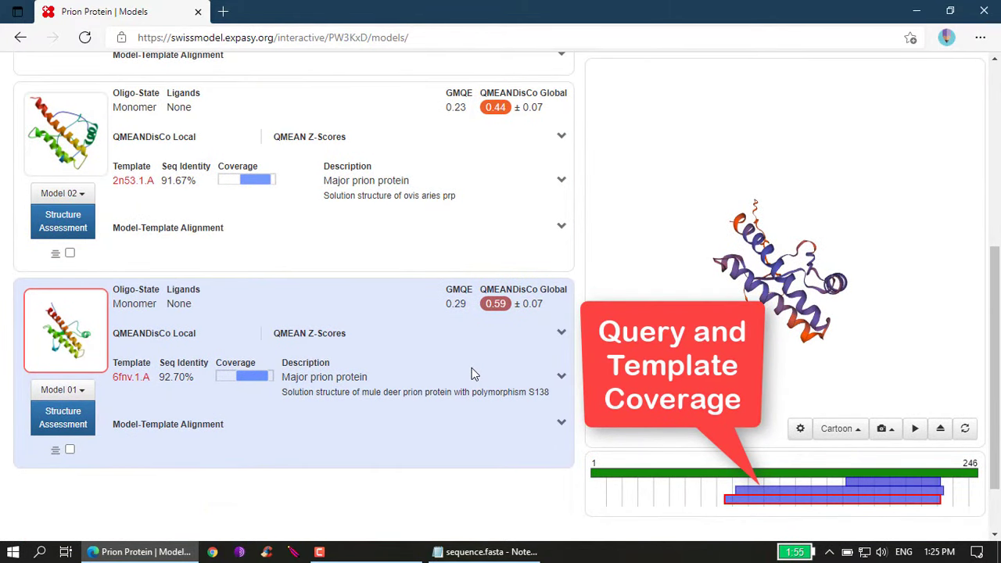
{"action": "scroll", "coordinate": [471, 374], "scroll_direction": "up", "scroll_amount": 4}
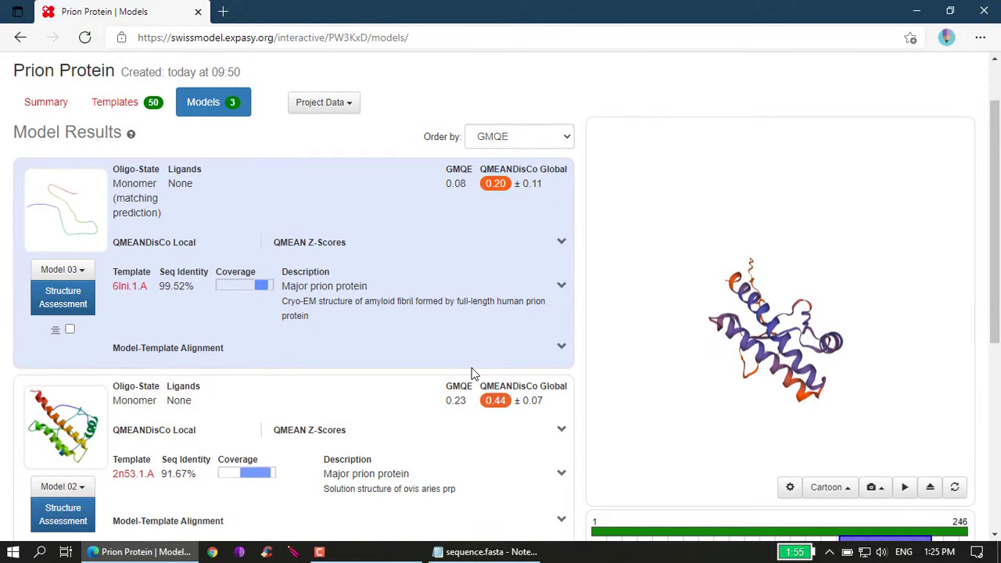
{"action": "scroll", "coordinate": [471, 374], "scroll_direction": "down", "scroll_amount": 1}
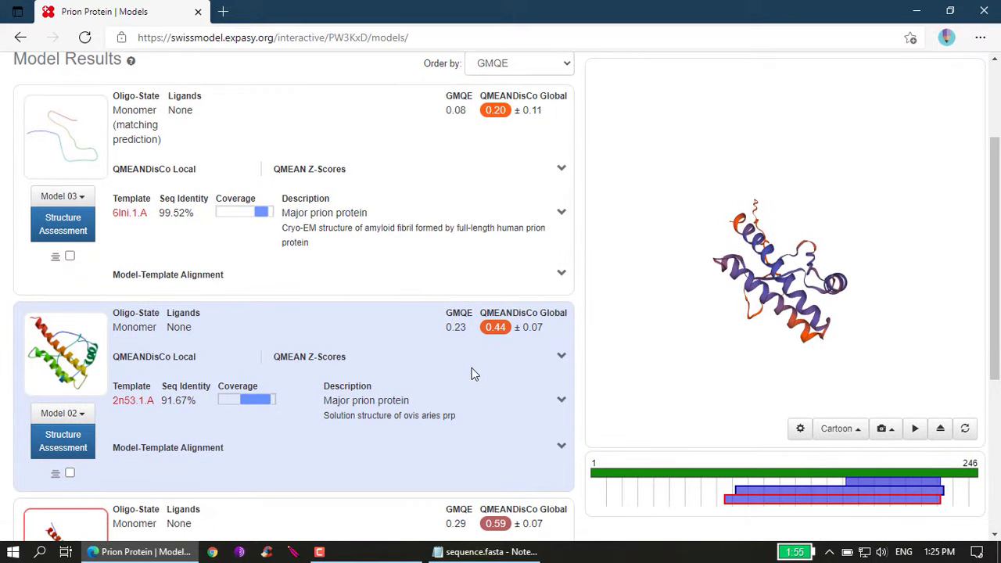
{"action": "scroll", "coordinate": [471, 374], "scroll_direction": "down", "scroll_amount": 2}
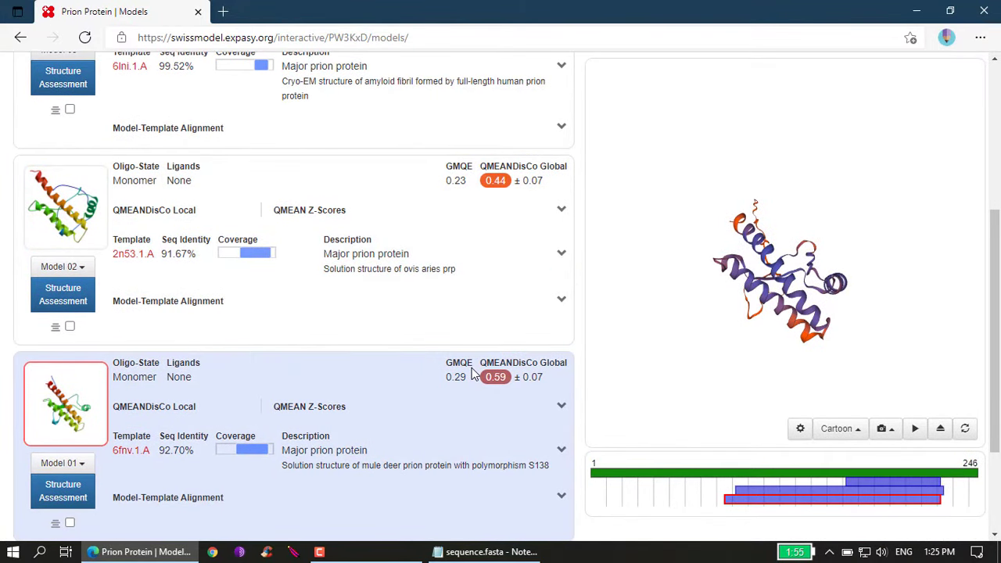
{"action": "mouse_move", "coordinate": [243, 449]}
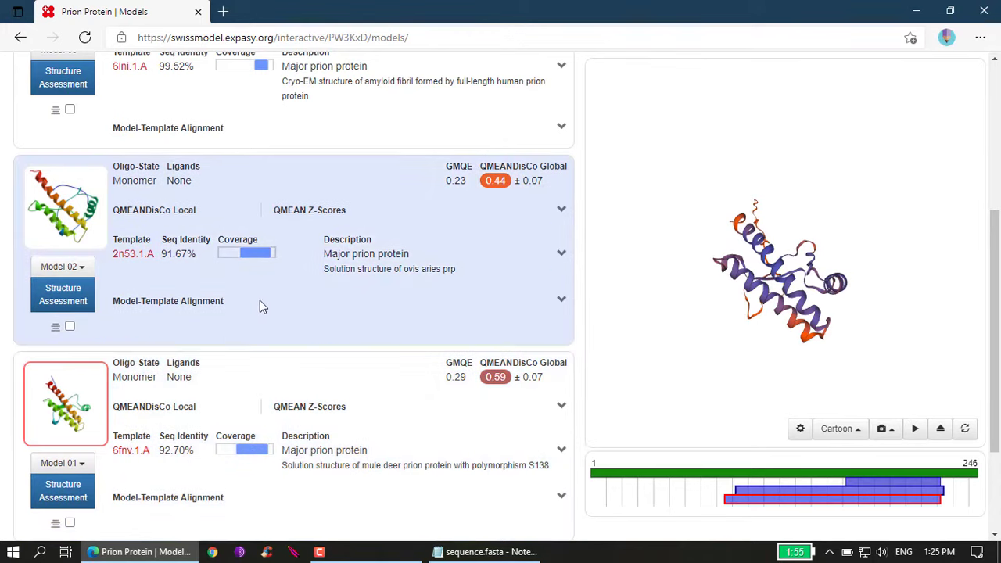
{"action": "mouse_move", "coordinate": [257, 255]}
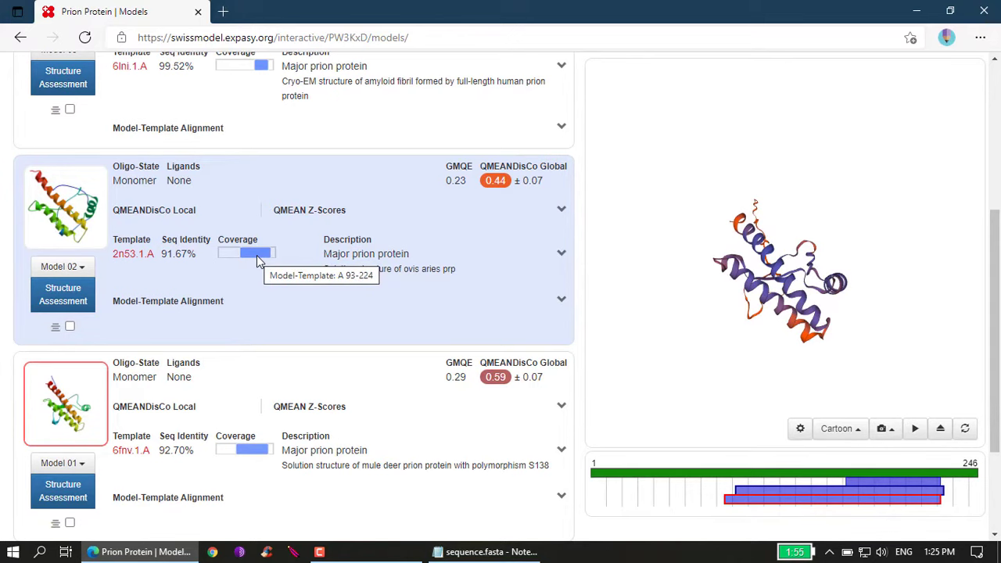
{"action": "mouse_move", "coordinate": [262, 69]}
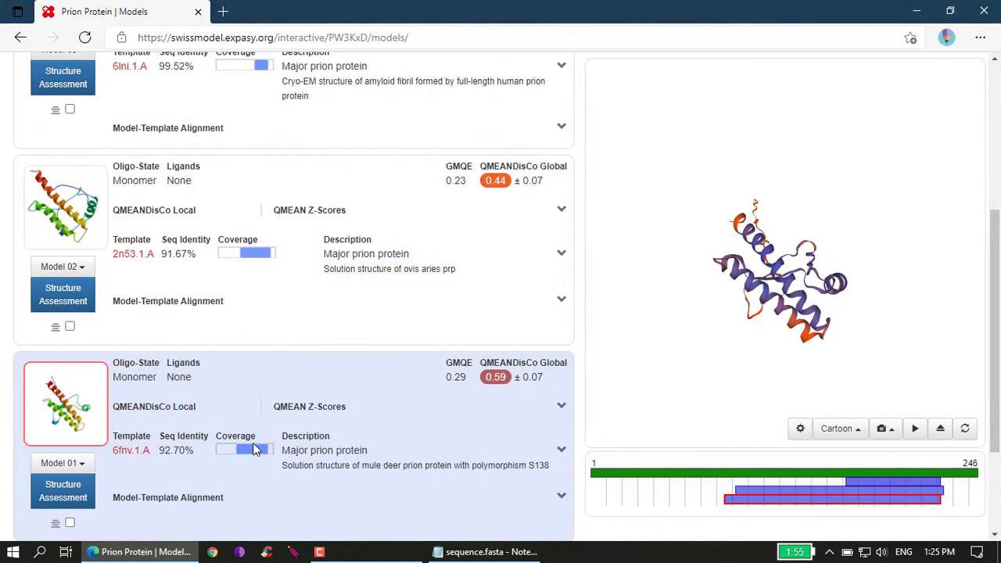
Mark Model 01, based on template 6fnv.1.A, for comparison and expand its QMEANDisCo Local and QMEAN Z-Scores plots
{"action": "scroll", "coordinate": [252, 442], "scroll_direction": "down", "scroll_amount": 1}
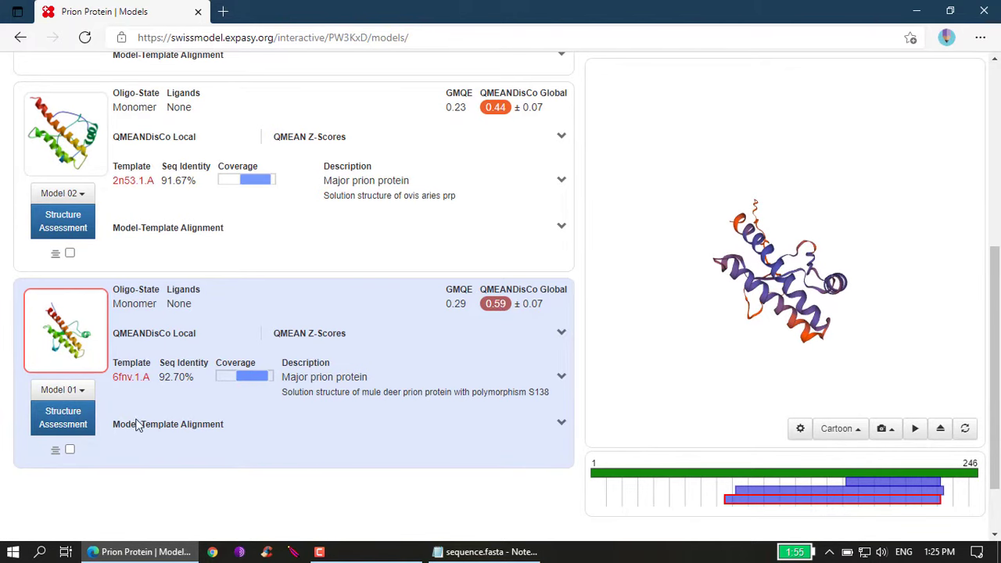
{"action": "left_click", "coordinate": [70, 449]}
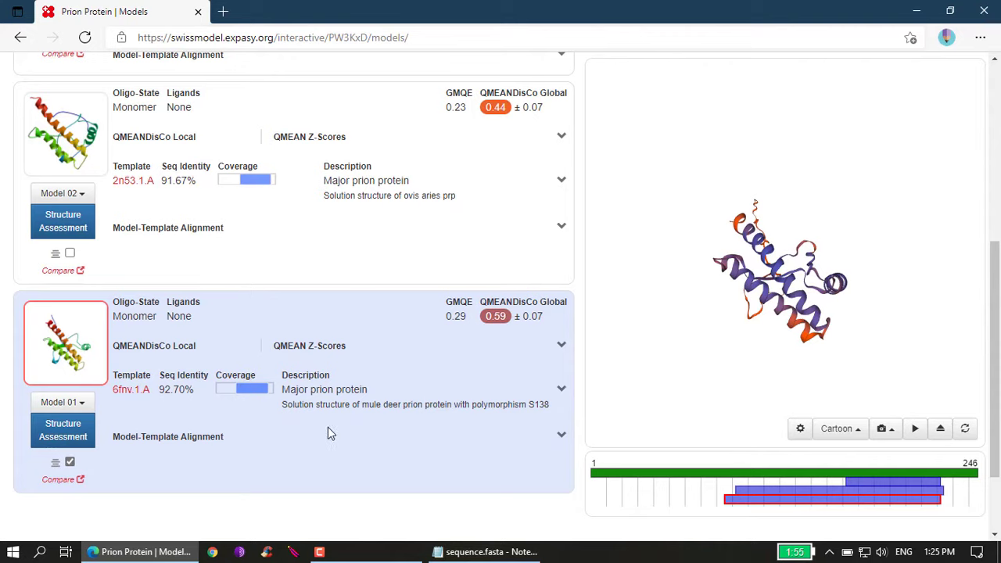
{"action": "scroll", "coordinate": [328, 426], "scroll_direction": "down", "scroll_amount": 2}
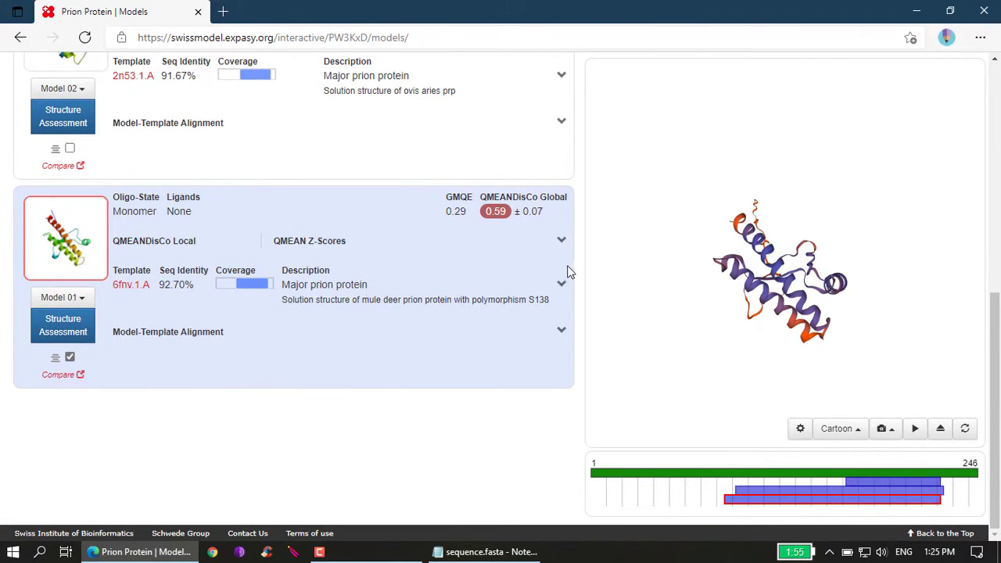
{"action": "left_click", "coordinate": [561, 241]}
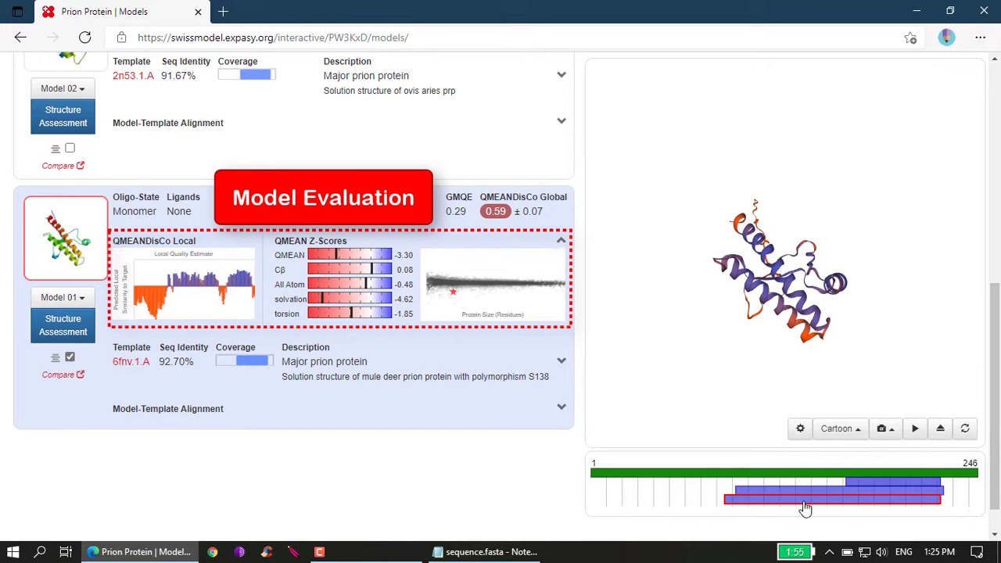
Expand Model 01's template details and its Model-Template Alignment with 6fnv.1.A, and read through the whole alignment
{"action": "mouse_move", "coordinate": [806, 508]}
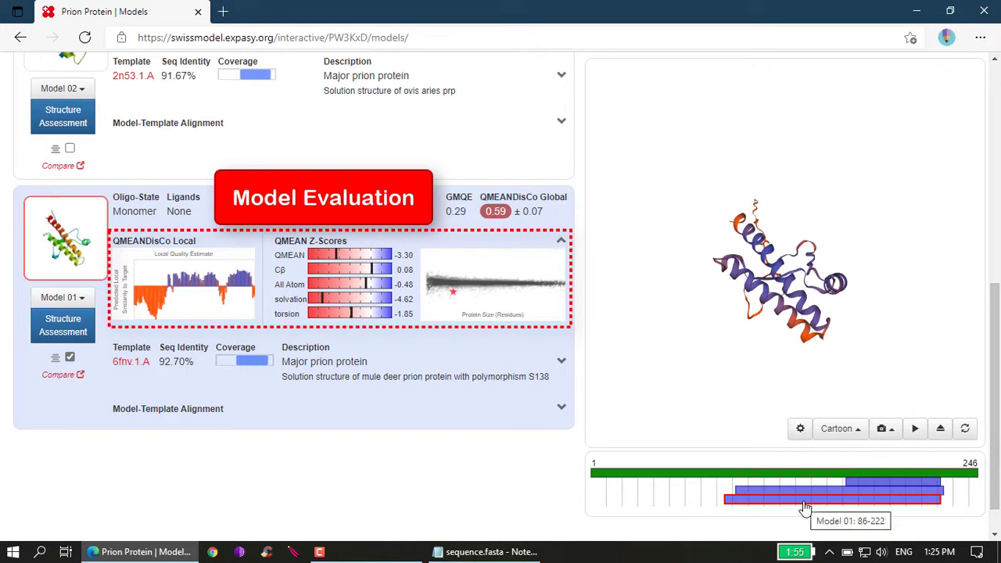
{"action": "left_click", "coordinate": [561, 365]}
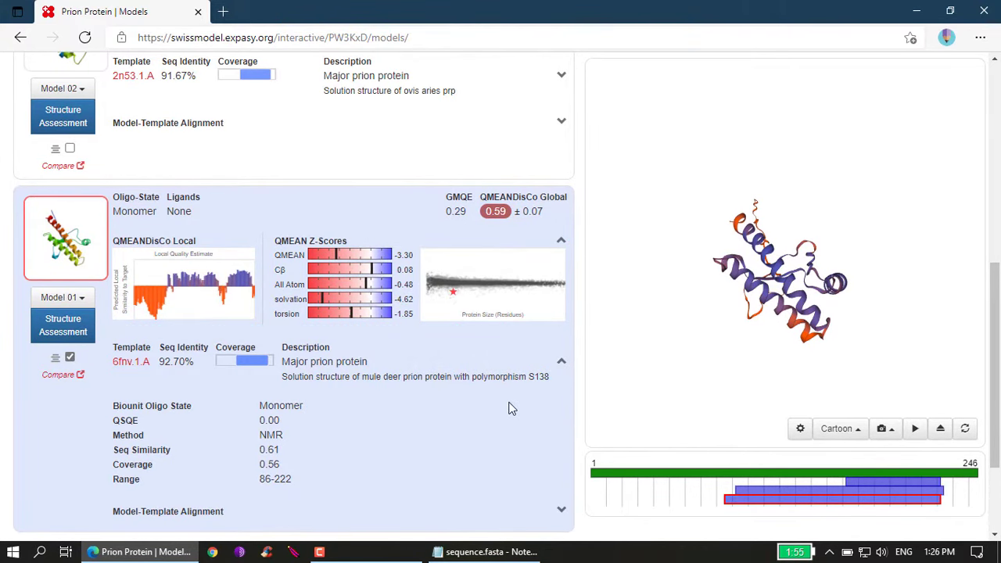
{"action": "scroll", "coordinate": [394, 412], "scroll_direction": "up", "scroll_amount": 1}
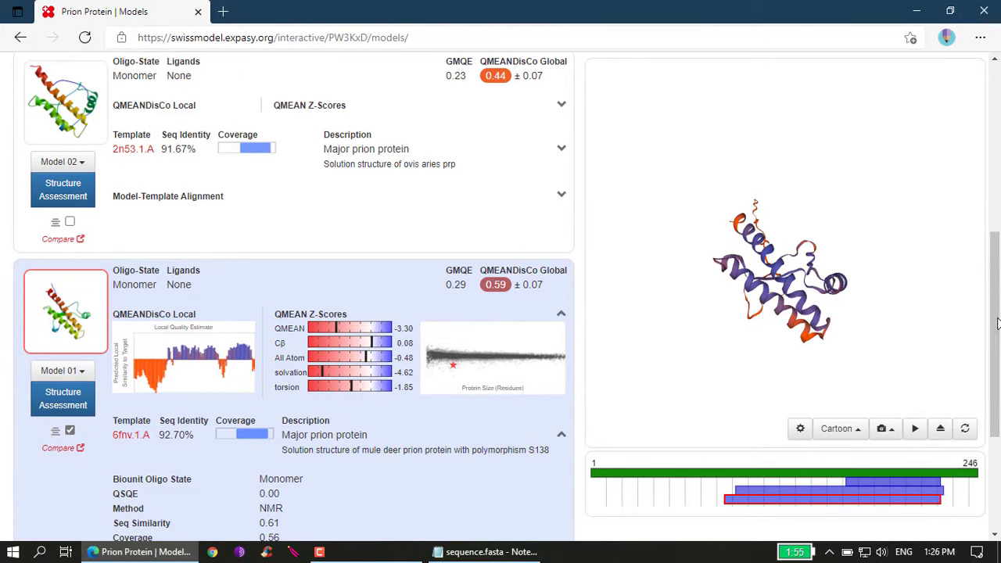
{"action": "left_click_drag", "start_coordinate": [997, 323], "coordinate": [991, 378]}
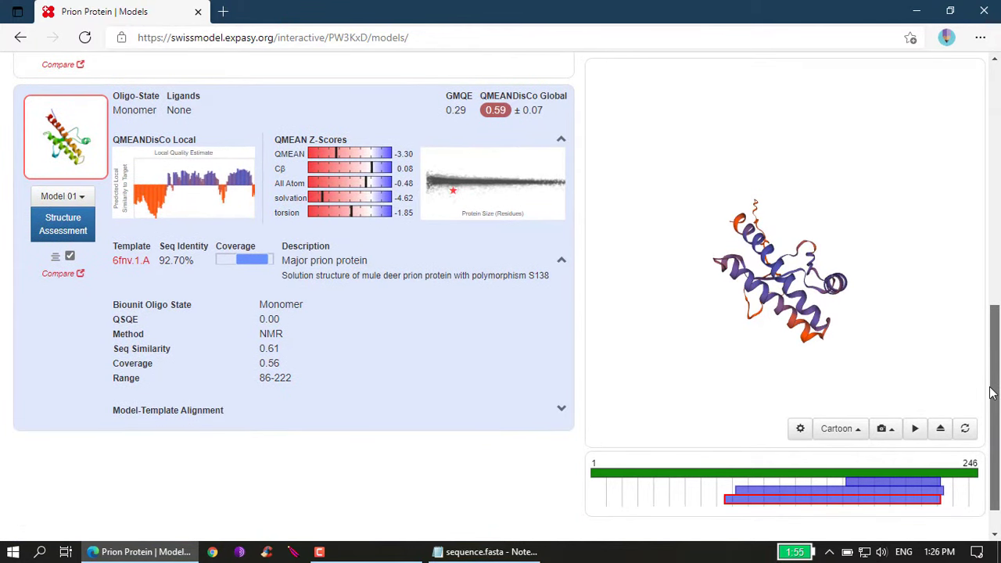
{"action": "left_click", "coordinate": [559, 412]}
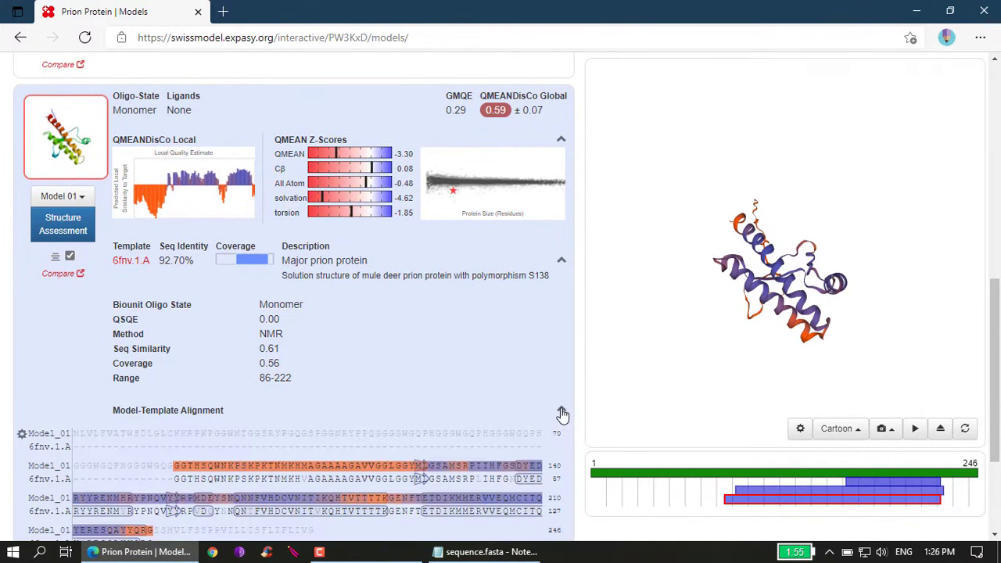
{"action": "scroll", "coordinate": [544, 429], "scroll_direction": "down", "scroll_amount": 2}
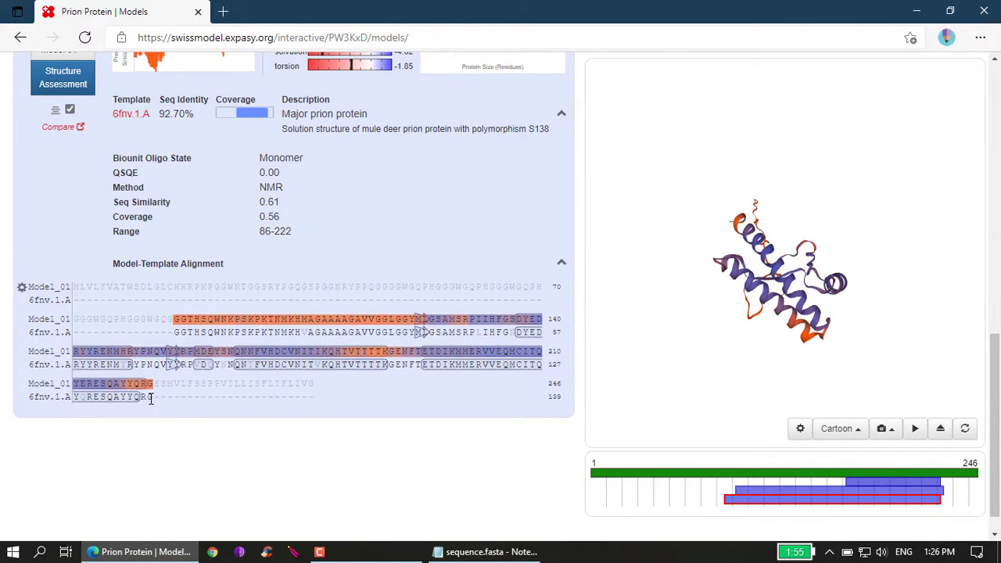
{"action": "scroll", "coordinate": [151, 398], "scroll_direction": "up", "scroll_amount": 1}
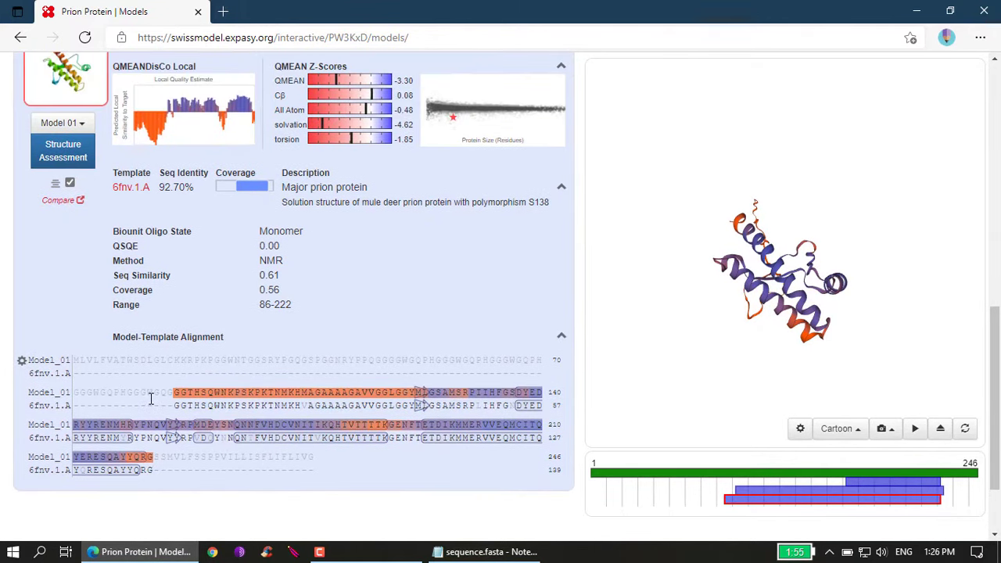
Open the Structure Assessment of Model 01 and examine its general Ramachandran plot, individual residue points and MolProbity results
{"action": "left_click", "coordinate": [63, 160]}
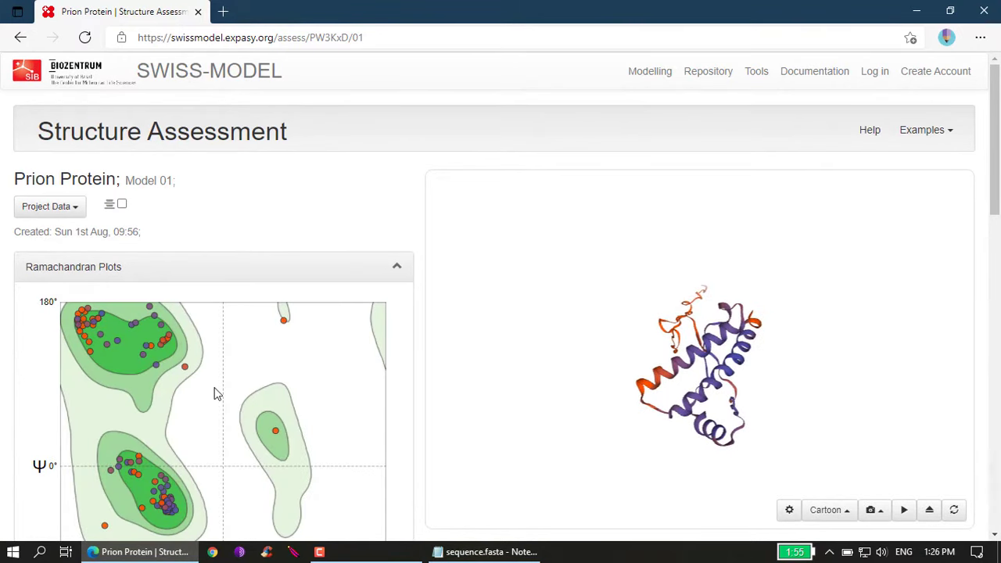
{"action": "scroll", "coordinate": [239, 415], "scroll_direction": "down", "scroll_amount": 3}
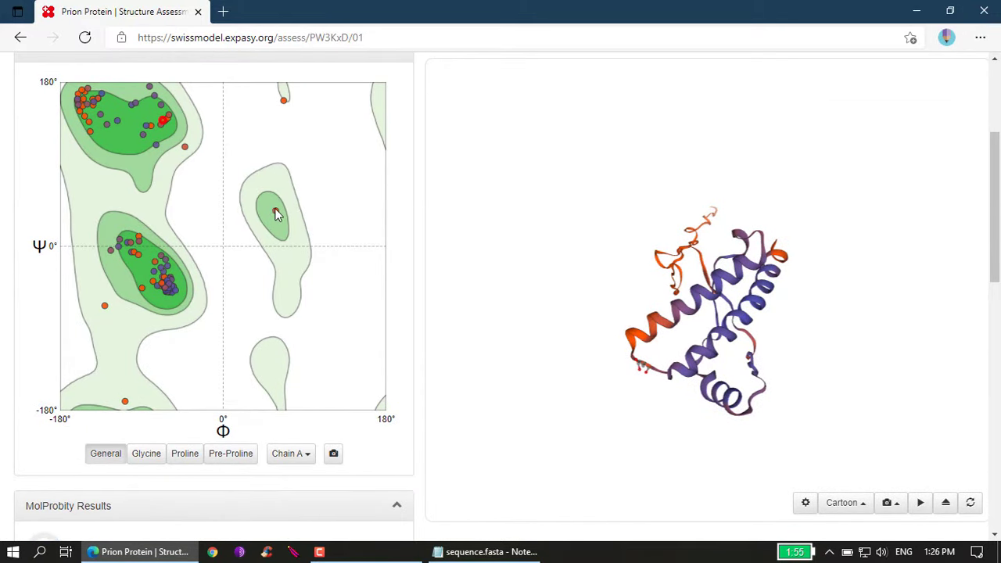
{"action": "mouse_move", "coordinate": [278, 216]}
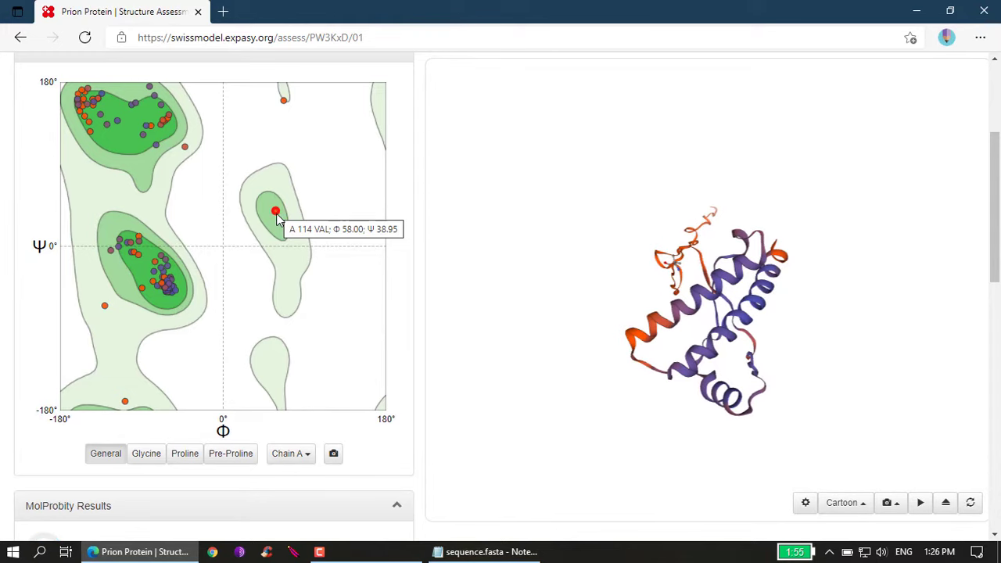
{"action": "key", "text": "F5"}
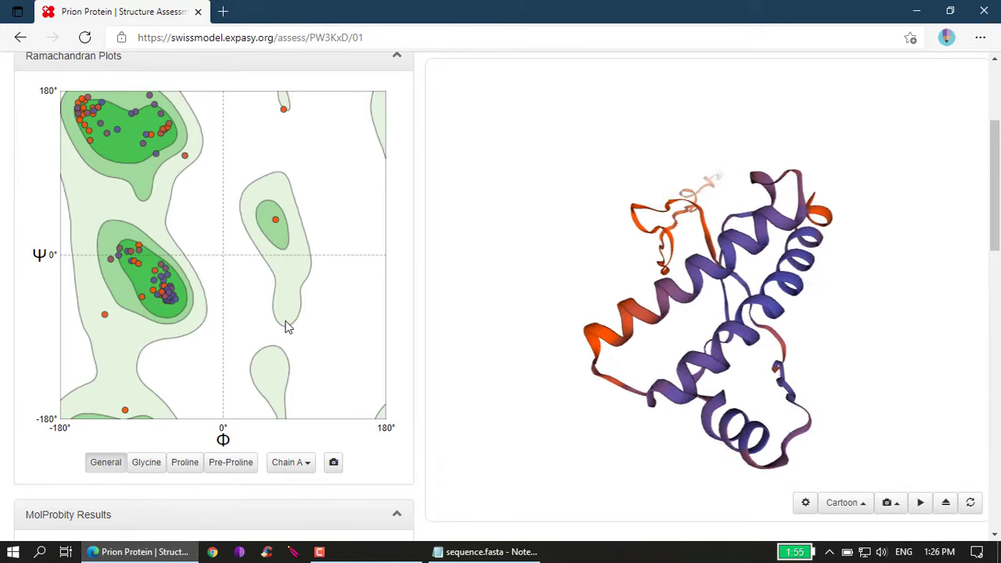
{"action": "scroll", "coordinate": [287, 327], "scroll_direction": "down", "scroll_amount": 3}
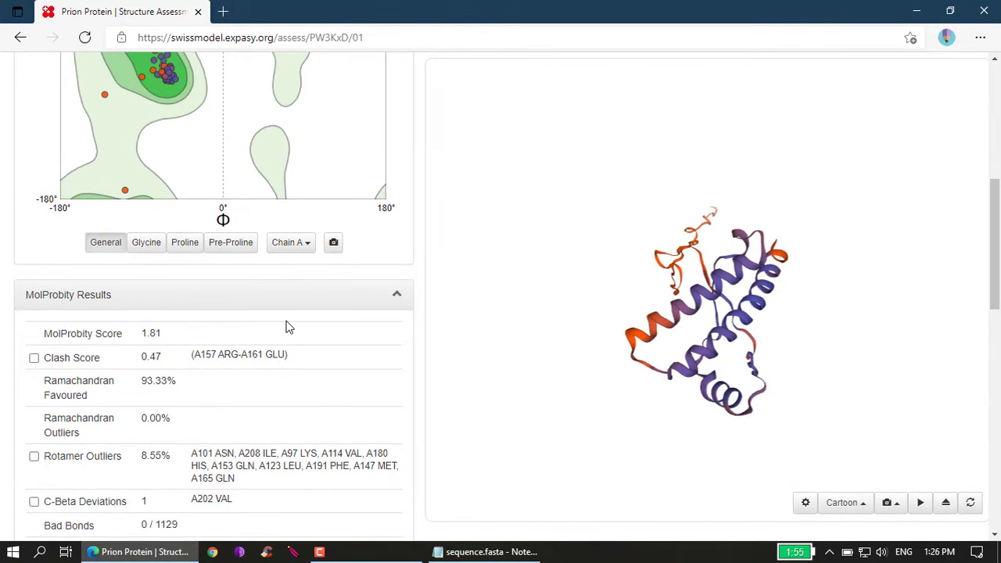
{"action": "scroll", "coordinate": [287, 327], "scroll_direction": "down", "scroll_amount": 2}
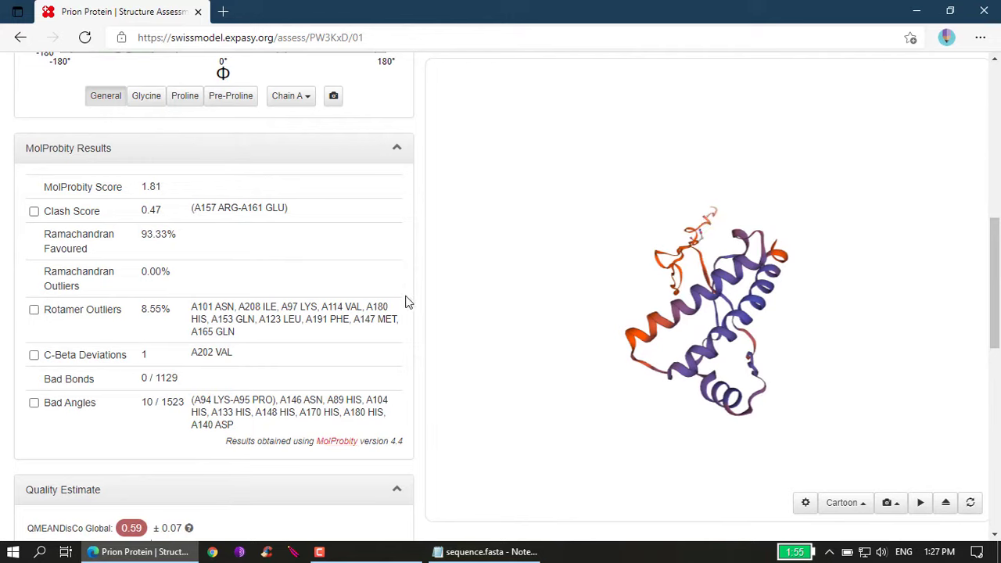
View the QMEANDisCo Local quality plot of chain A enlarged, examine its predicted local similarity axis, and close it
{"action": "scroll", "coordinate": [420, 335], "scroll_direction": "down", "scroll_amount": 1}
{"action": "scroll", "coordinate": [428, 423], "scroll_direction": "down", "scroll_amount": 4}
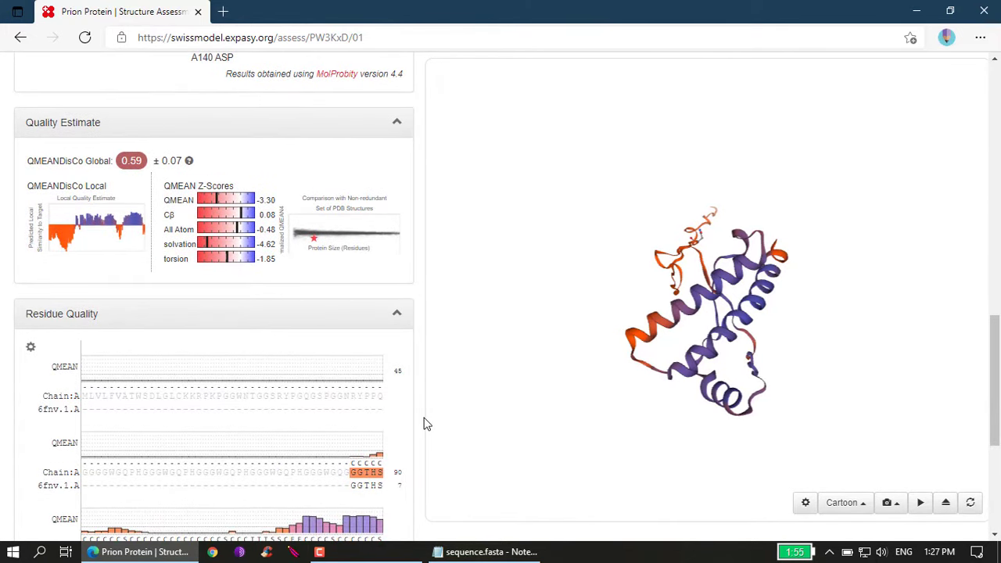
{"action": "left_click", "coordinate": [88, 222]}
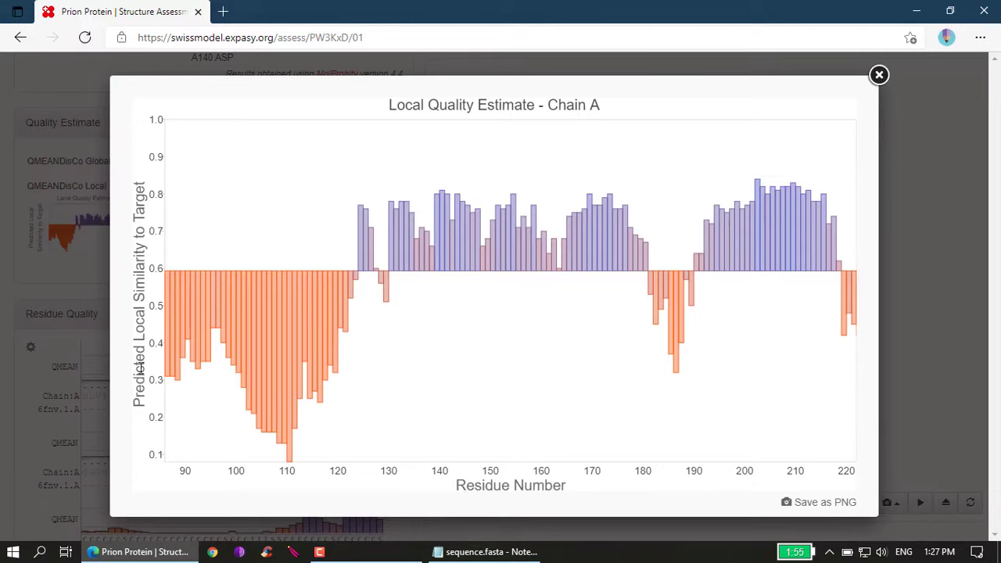
{"action": "left_click_drag", "start_coordinate": [140, 405], "coordinate": [145, 183]}
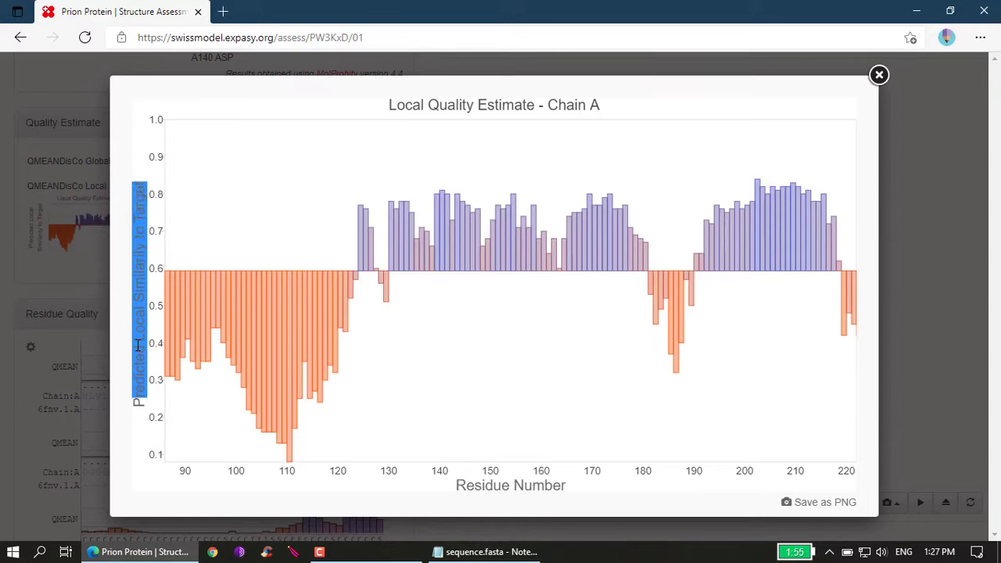
{"action": "left_click", "coordinate": [182, 364]}
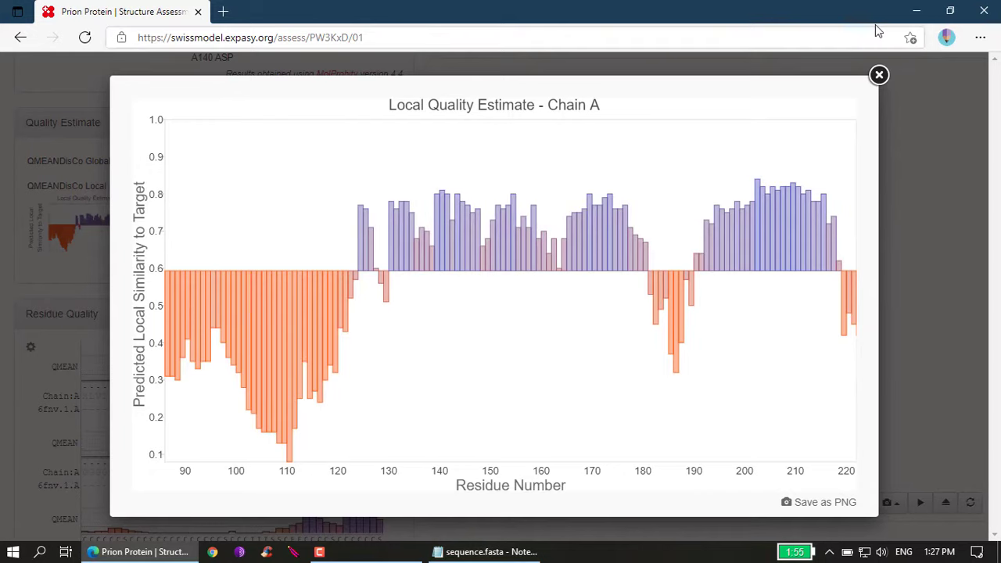
{"action": "left_click", "coordinate": [879, 74]}
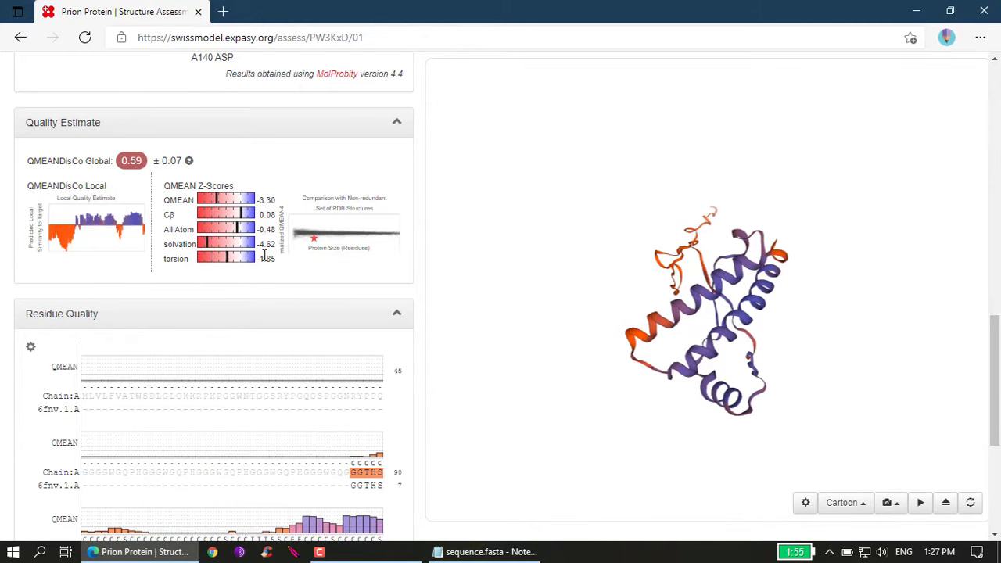
View the enlarged comparison with the non-redundant set of PDB structures, close it, and examine the Residue Quality chart to its end
{"action": "left_click", "coordinate": [353, 233]}
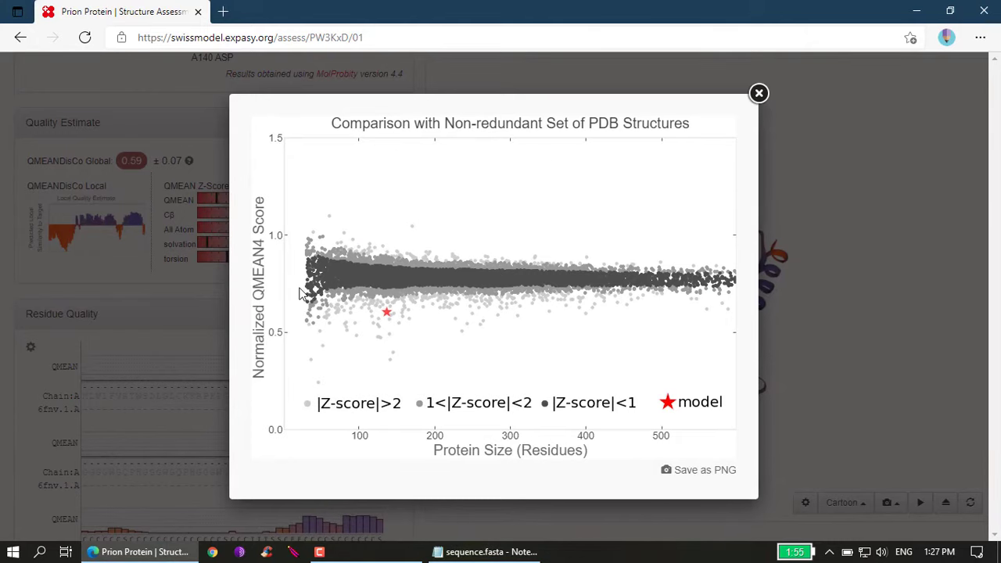
{"action": "left_click", "coordinate": [759, 93]}
{"action": "scroll", "coordinate": [332, 379], "scroll_direction": "down", "scroll_amount": 2}
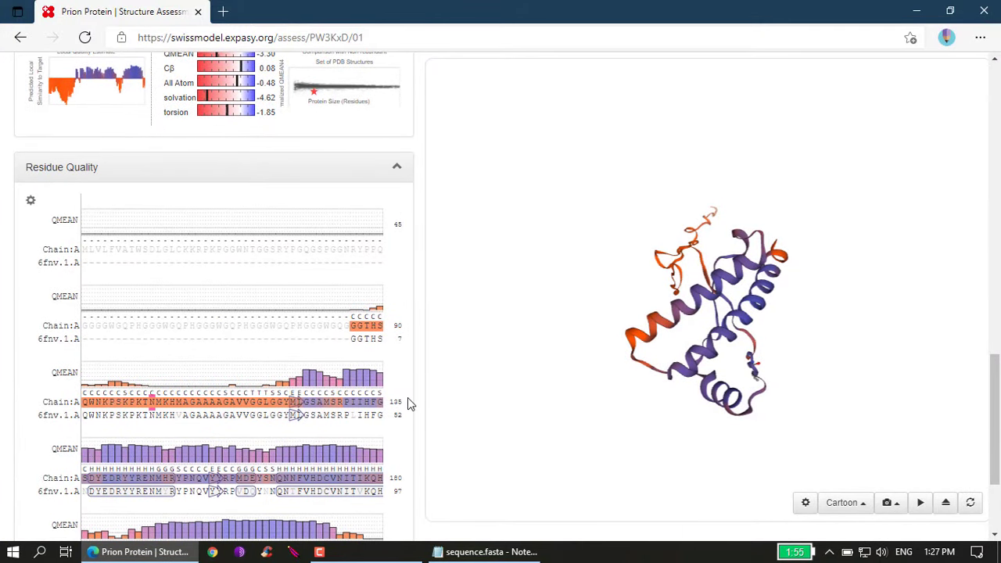
{"action": "scroll", "coordinate": [402, 403], "scroll_direction": "down", "scroll_amount": 2}
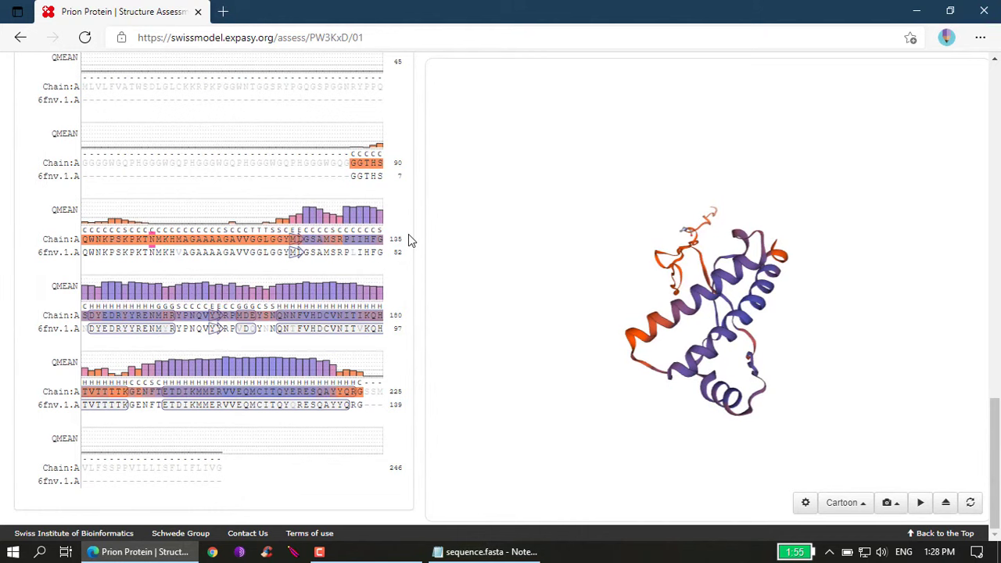
Download the project data of Model 01 as coordinates in PDB format
{"action": "scroll", "coordinate": [408, 239], "scroll_direction": "up", "scroll_amount": 5}
{"action": "scroll", "coordinate": [395, 279], "scroll_direction": "up", "scroll_amount": 5}
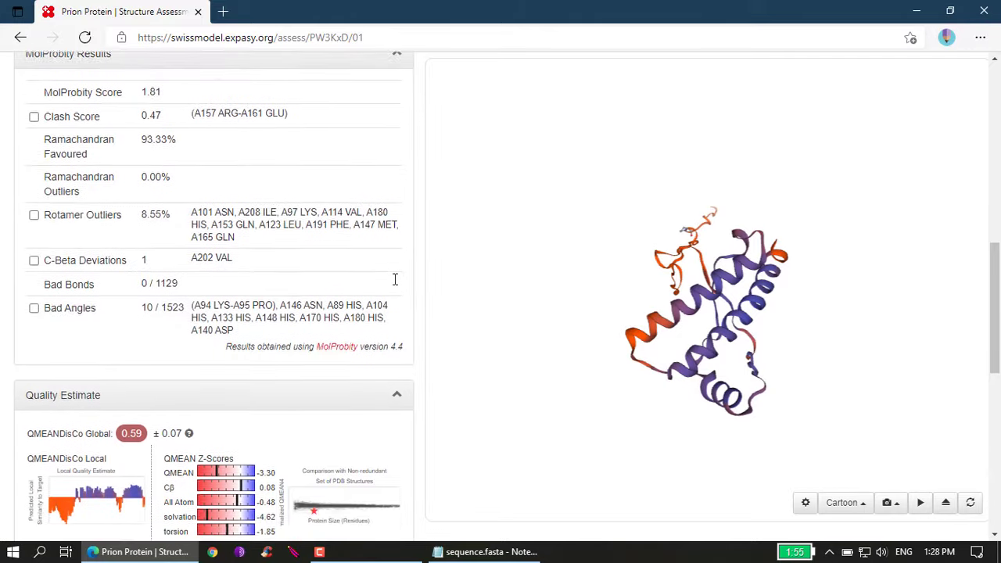
{"action": "scroll", "coordinate": [394, 282], "scroll_direction": "up", "scroll_amount": 5}
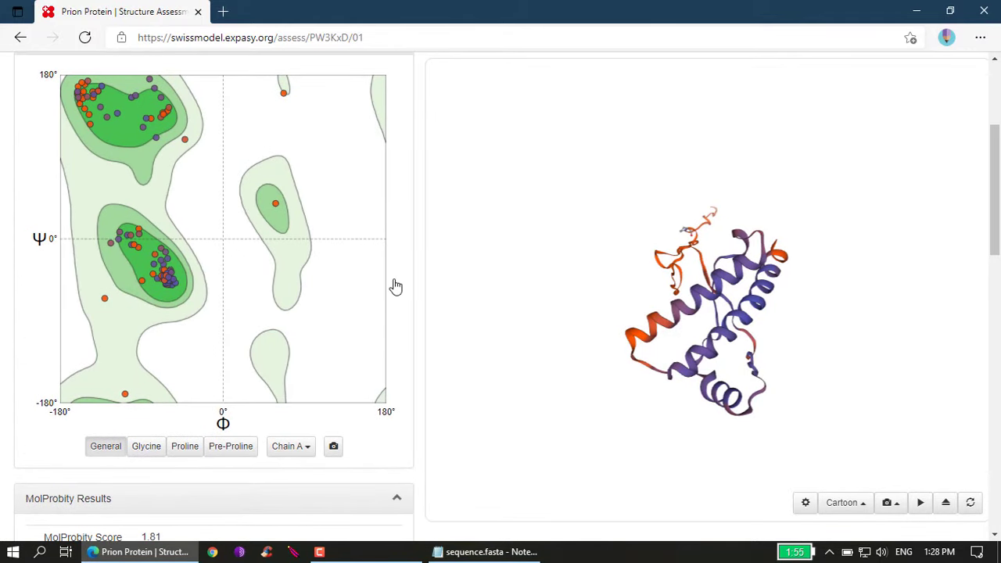
{"action": "scroll", "coordinate": [395, 287], "scroll_direction": "up", "scroll_amount": 3}
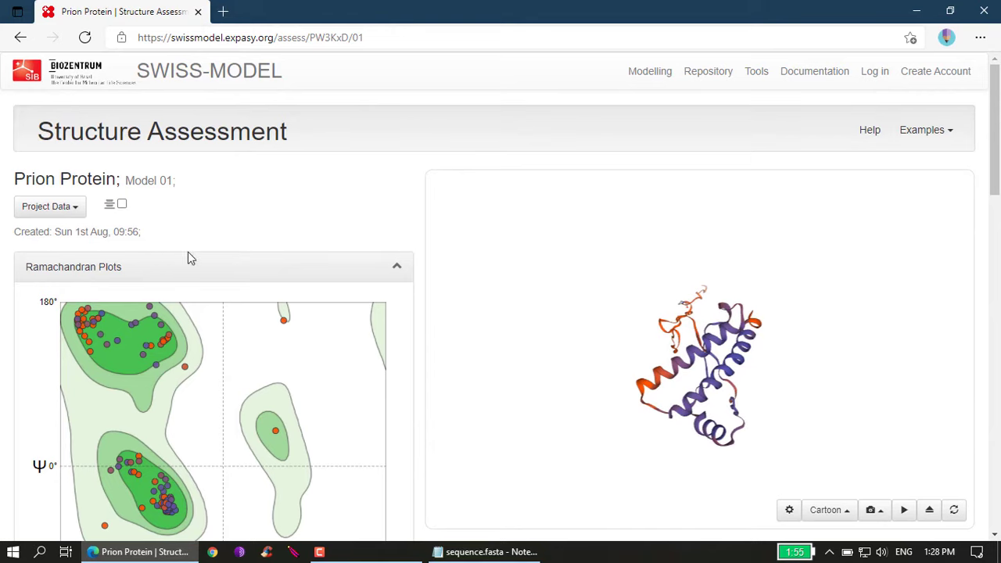
{"action": "left_click", "coordinate": [74, 214]}
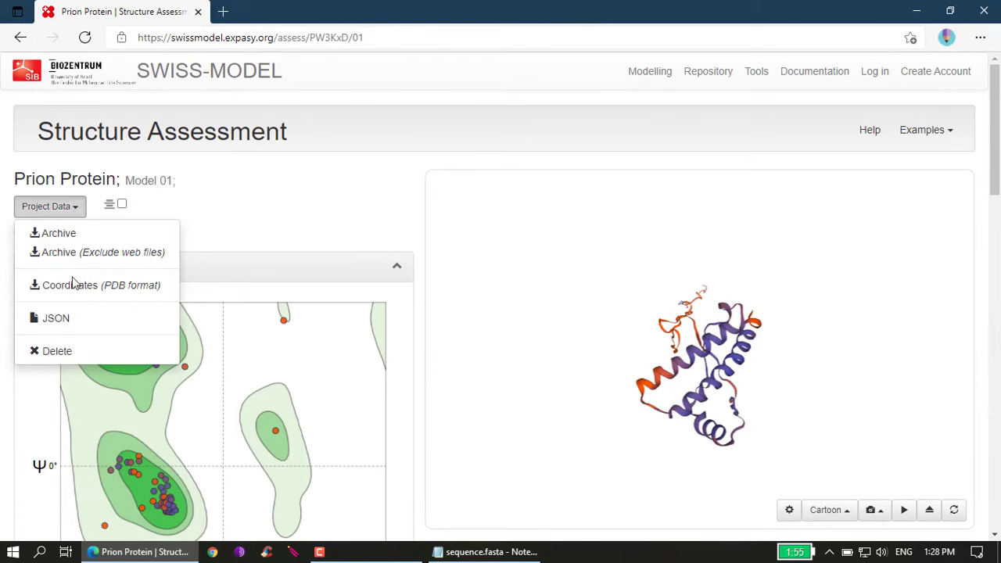
{"action": "left_click", "coordinate": [118, 289]}
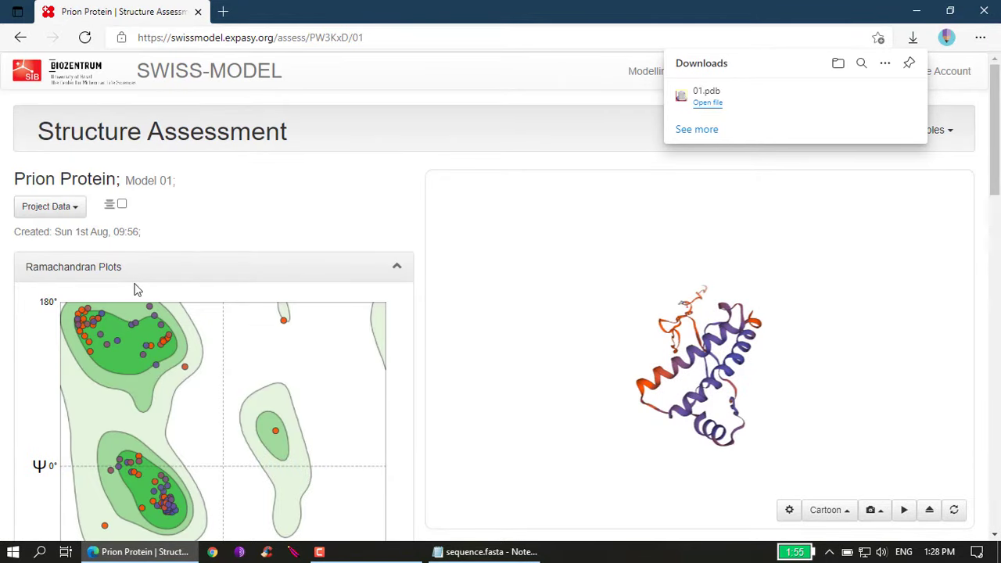
Minimize the browser, open the downloaded file 01 from the desktop in RasMol, and rotate the protein model
{"action": "mouse_move", "coordinate": [873, 94]}
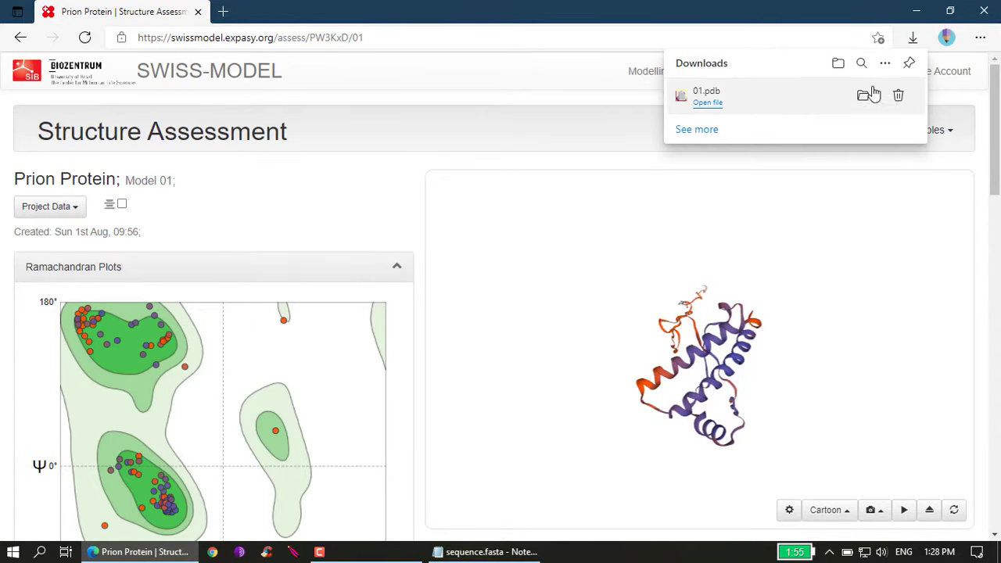
{"action": "left_click", "coordinate": [917, 11]}
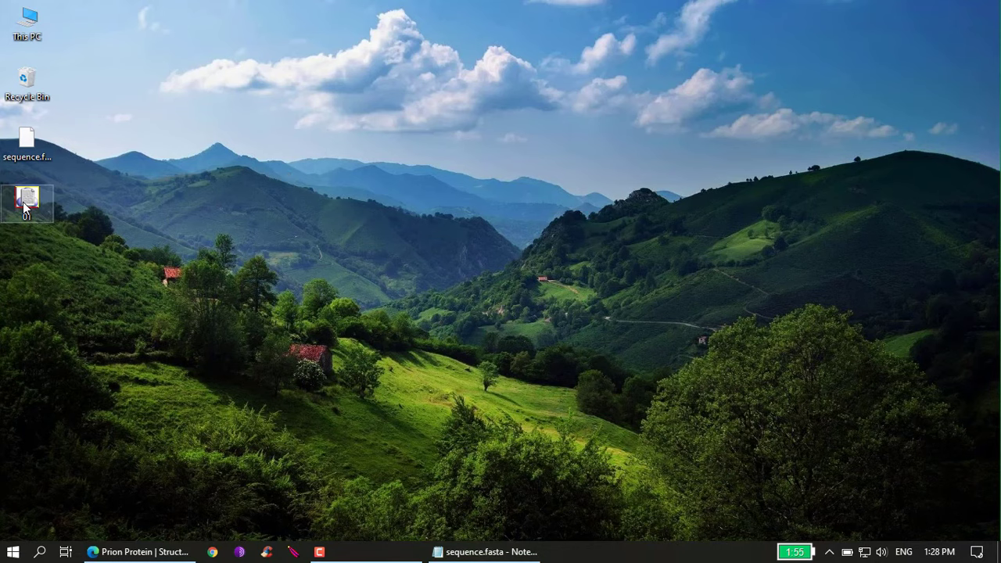
{"action": "double_click", "coordinate": [24, 207]}
{"action": "left_click_drag", "start_coordinate": [254, 272], "coordinate": [308, 340]}
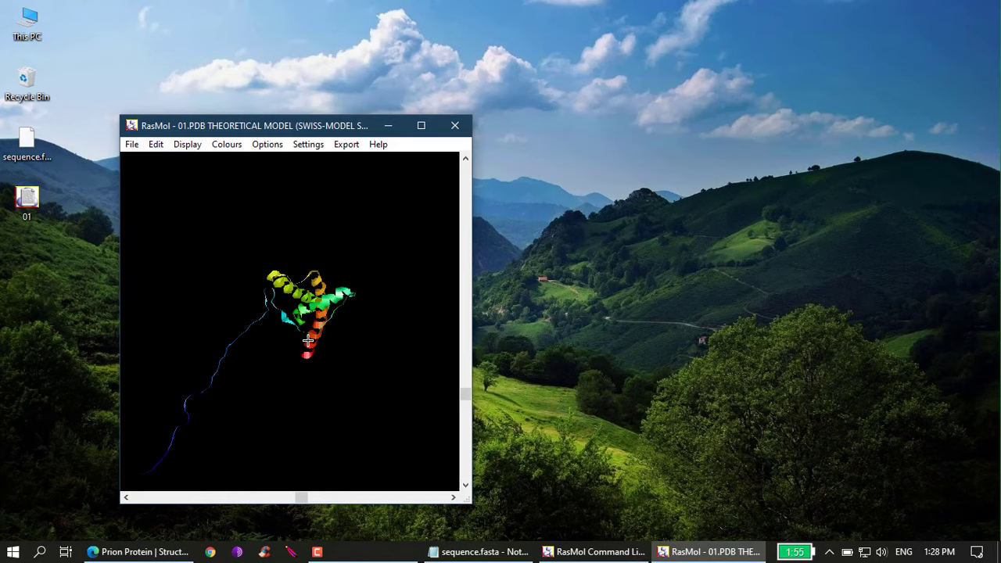